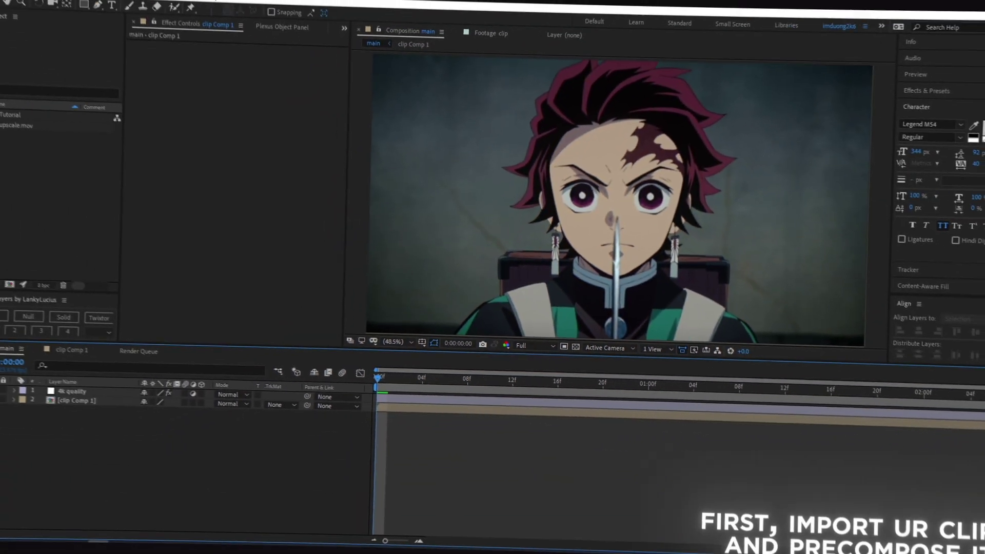
Apply the Magic Bullet Looks effect to the clip Comp 1 layer
{"action": "left_click", "coordinate": [124, 406]}
{"action": "key", "text": "ctrl+space"}
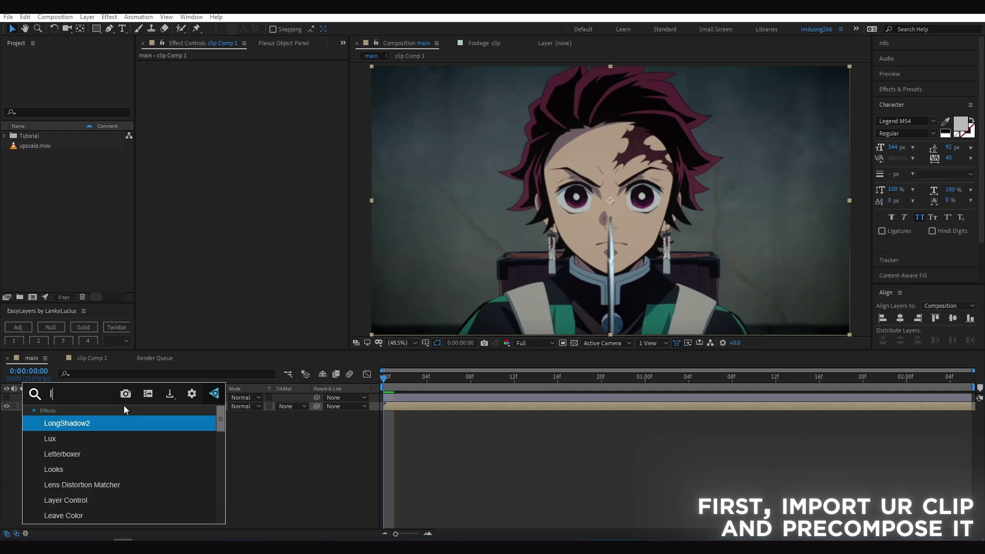
{"action": "type", "text": "looks"}
{"action": "key", "text": "Return"}
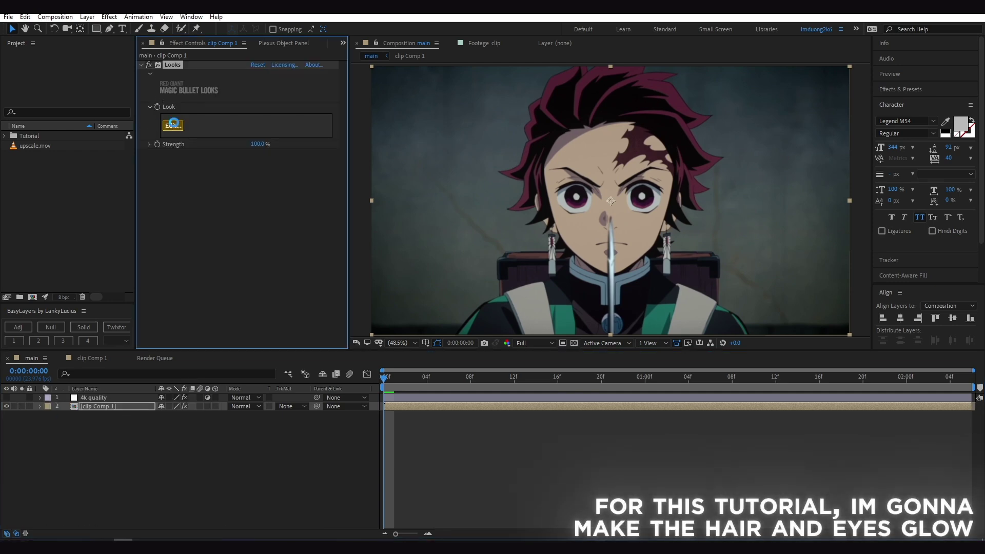
In the Looks editor, add HSL Colors, raise red saturation and pull one colour range to -100%
{"action": "left_click", "coordinate": [173, 124]}
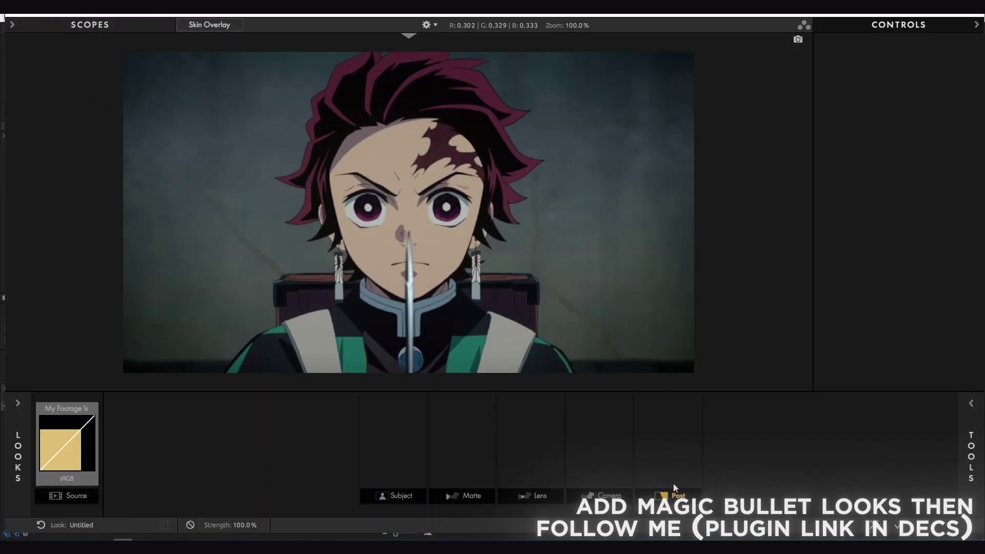
{"action": "mouse_move", "coordinate": [654, 485]}
{"action": "left_click_drag", "start_coordinate": [900, 257], "coordinate": [668, 441]}
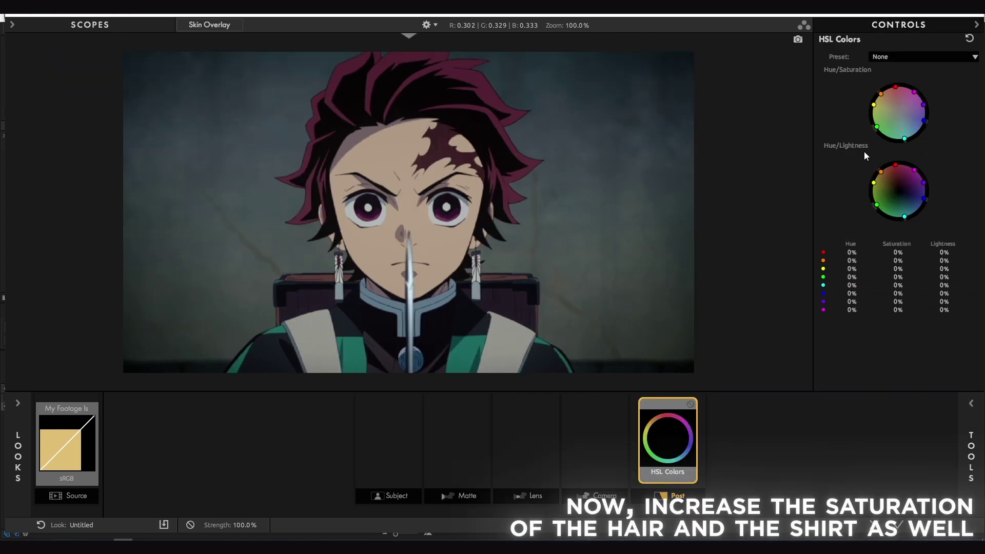
{"action": "mouse_move", "coordinate": [898, 250]}
{"action": "left_mouse_down"}
{"action": "mouse_move", "coordinate": [884, 278]}
{"action": "mouse_move", "coordinate": [905, 285]}
{"action": "mouse_move", "coordinate": [862, 294]}
{"action": "mouse_move", "coordinate": [939, 310]}
{"action": "left_mouse_up"}
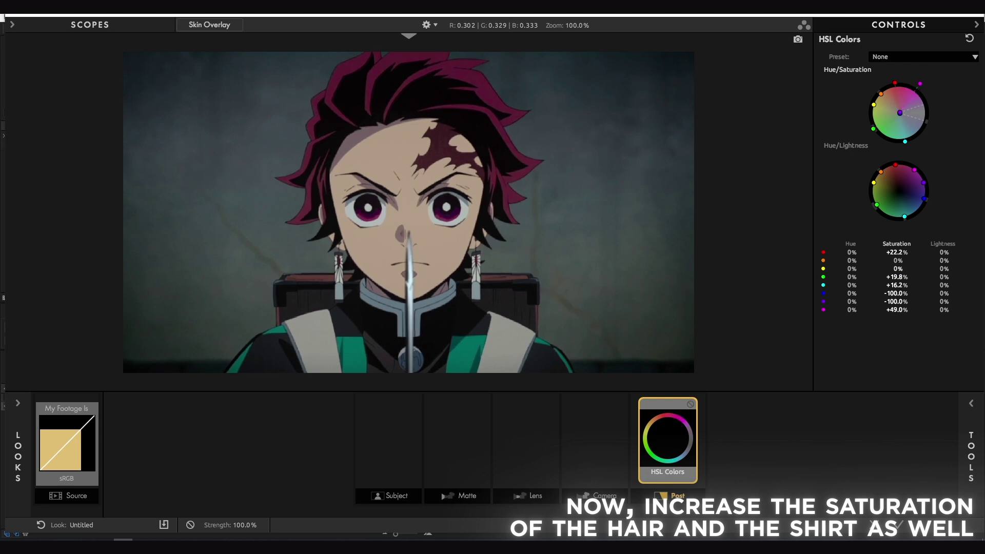
{"action": "left_click_drag", "start_coordinate": [898, 268], "coordinate": [862, 269]}
{"action": "left_click", "coordinate": [437, 453]}
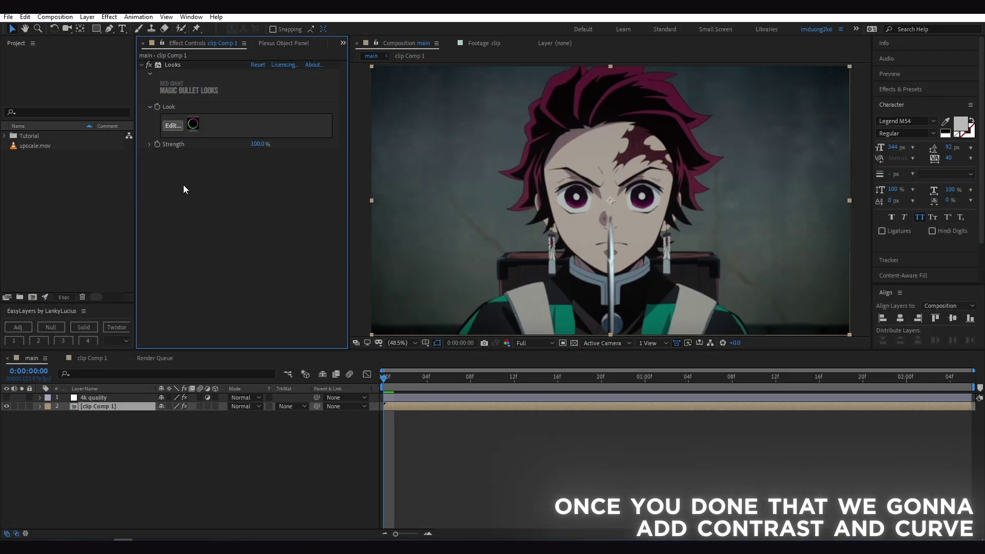
Add Brightness & Contrast to clip Comp 1 with Contrast set to 100
{"action": "key", "text": "ctrl+space"}
{"action": "type", "text": "bri"}
{"action": "key", "text": "Return"}
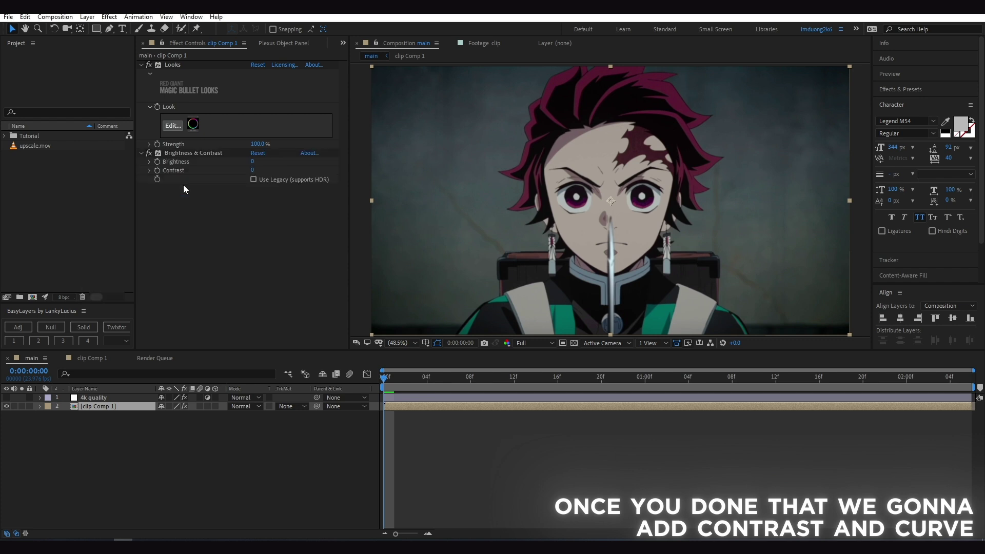
{"action": "left_click_drag", "start_coordinate": [252, 169], "coordinate": [454, 177]}
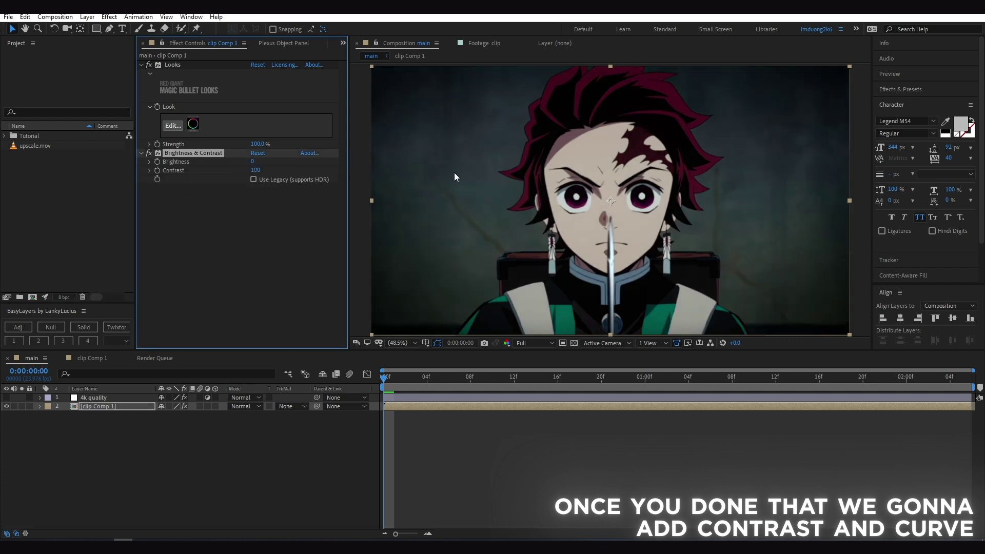
{"action": "left_click", "coordinate": [94, 446]}
{"action": "key", "text": "period"}
{"action": "key", "text": "period"}
{"action": "key", "text": "period"}
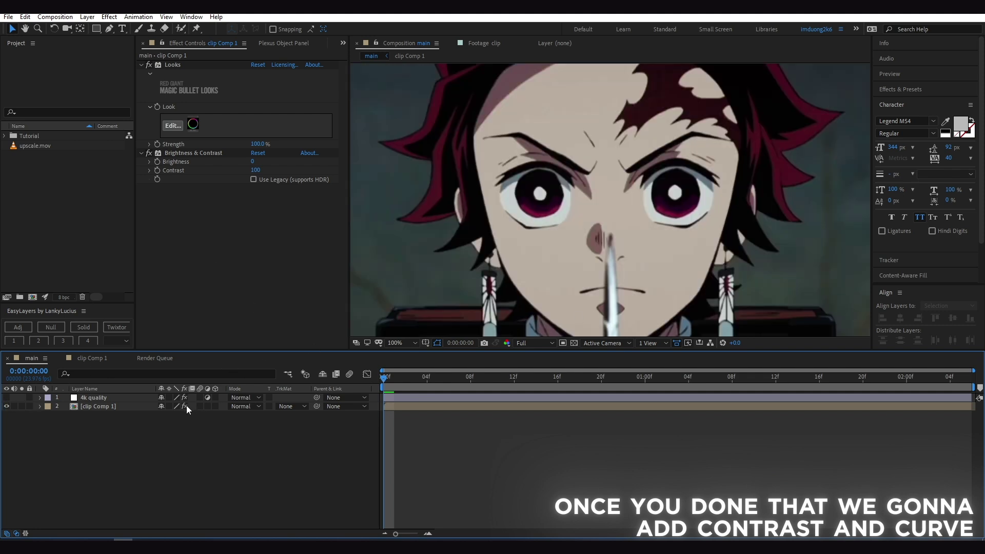
{"action": "key", "text": "comma"}
{"action": "key", "text": "comma"}
Add Curves to clip Comp 1 and bend the curve upward to brighten the image
{"action": "key", "text": "ctrl+space"}
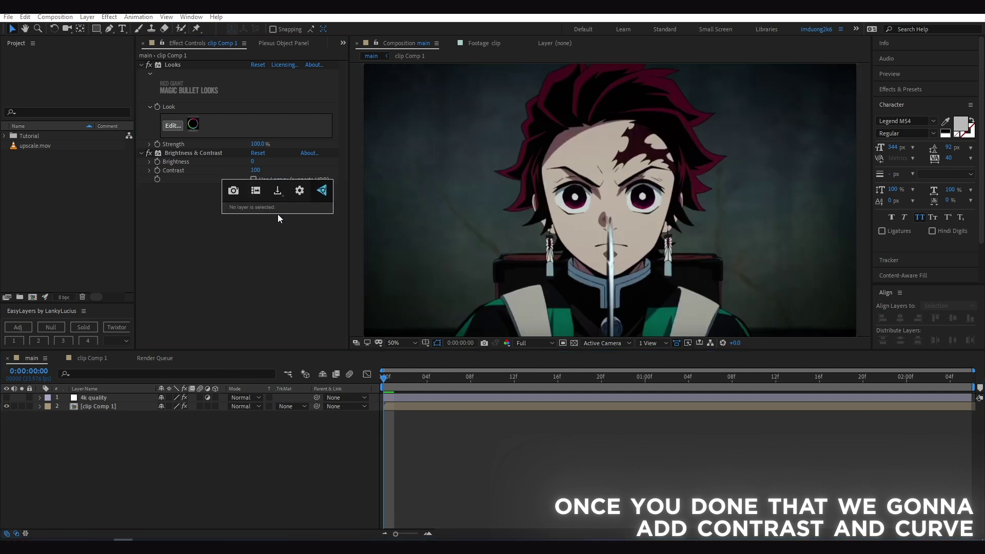
{"action": "left_click", "coordinate": [128, 406]}
{"action": "key", "text": "ctrl+space"}
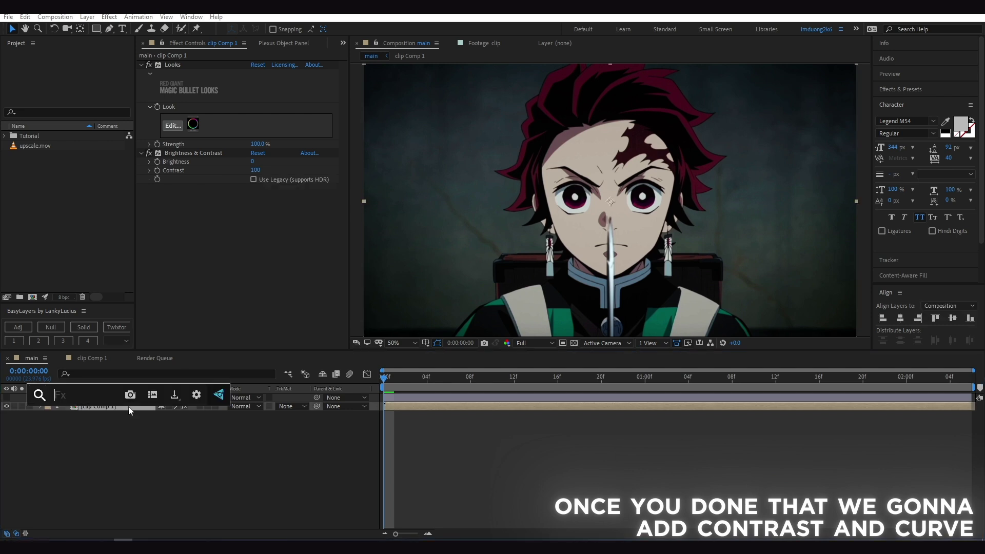
{"action": "type", "text": "cur"}
{"action": "key", "text": "Return"}
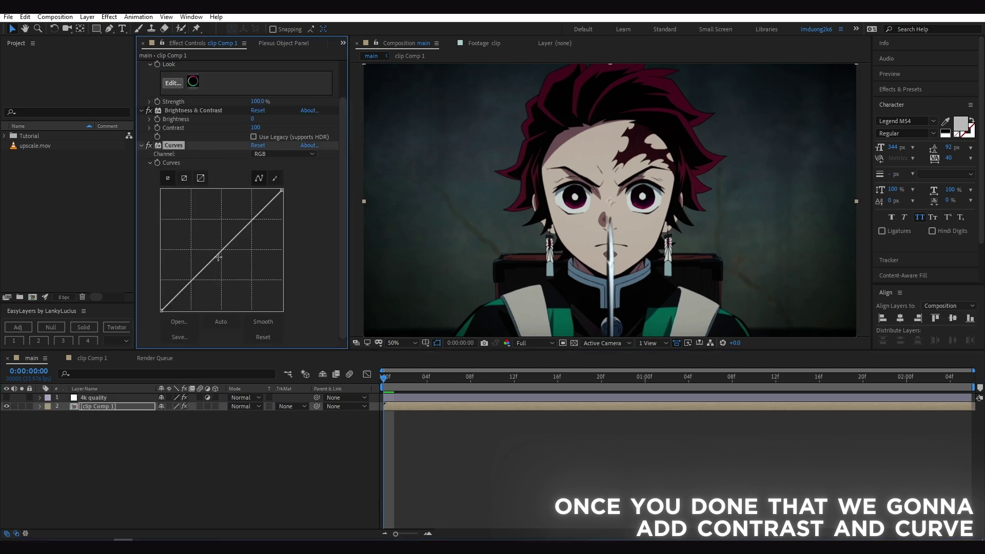
{"action": "left_click_drag", "start_coordinate": [218, 257], "coordinate": [206, 247]}
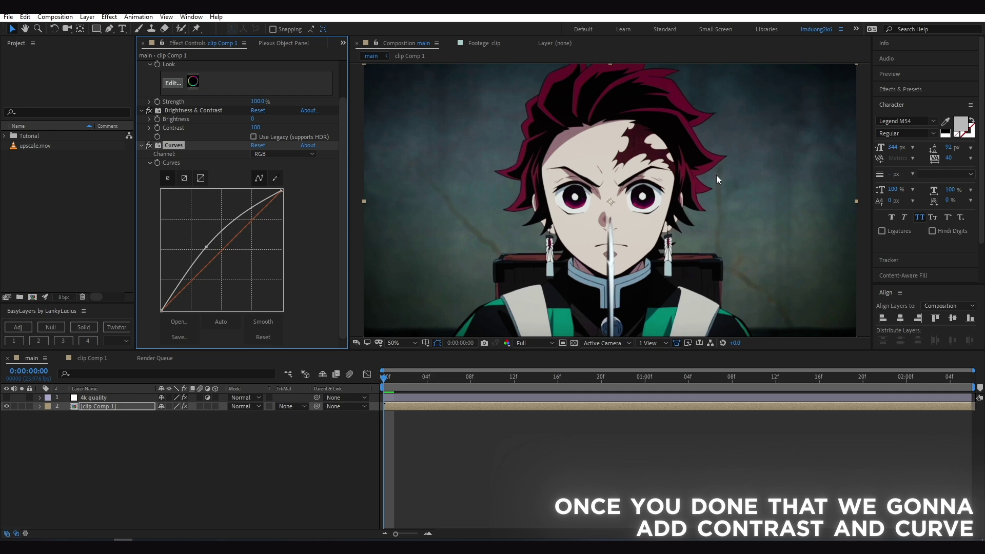
Pan the view over to the character's hair and open the Composition menu
{"action": "scroll", "coordinate": [716, 178], "scroll_direction": "up", "scroll_amount": 2}
{"action": "key", "text": "h"}
{"action": "left_click_drag", "start_coordinate": [716, 178], "coordinate": [474, 57]}
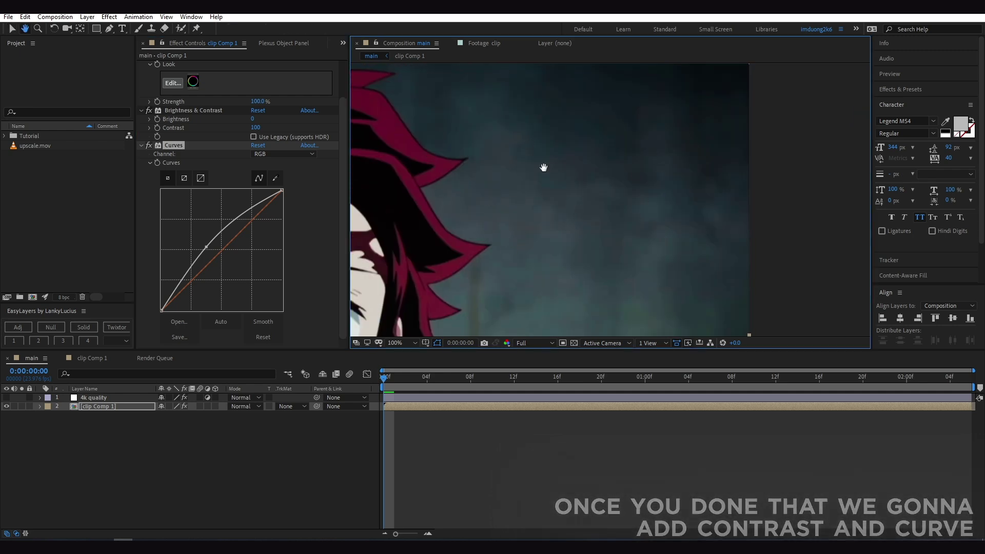
{"action": "left_click", "coordinate": [55, 16]}
Queue main for rendering with the output format set to AfterCodecs .mp4
{"action": "left_click", "coordinate": [87, 125]}
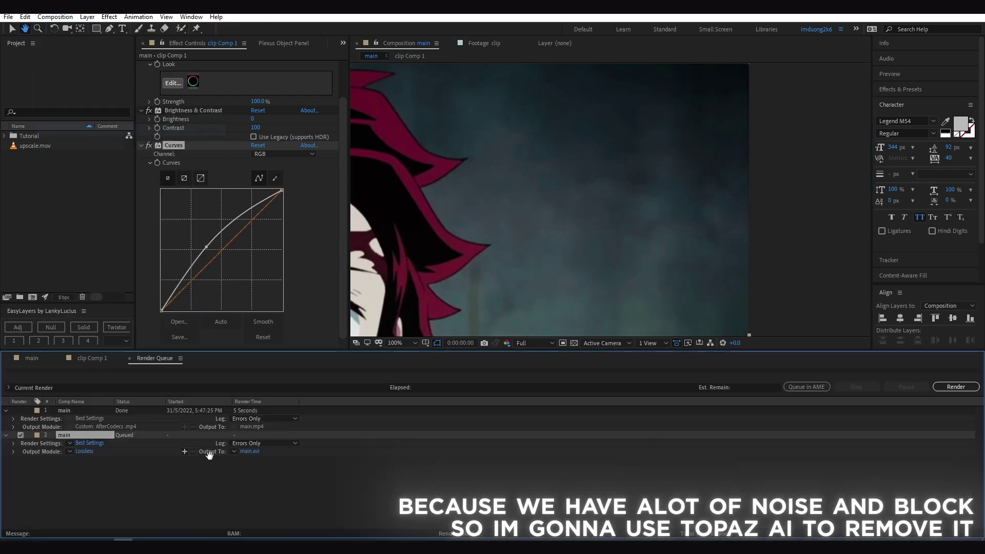
{"action": "left_click", "coordinate": [84, 452]}
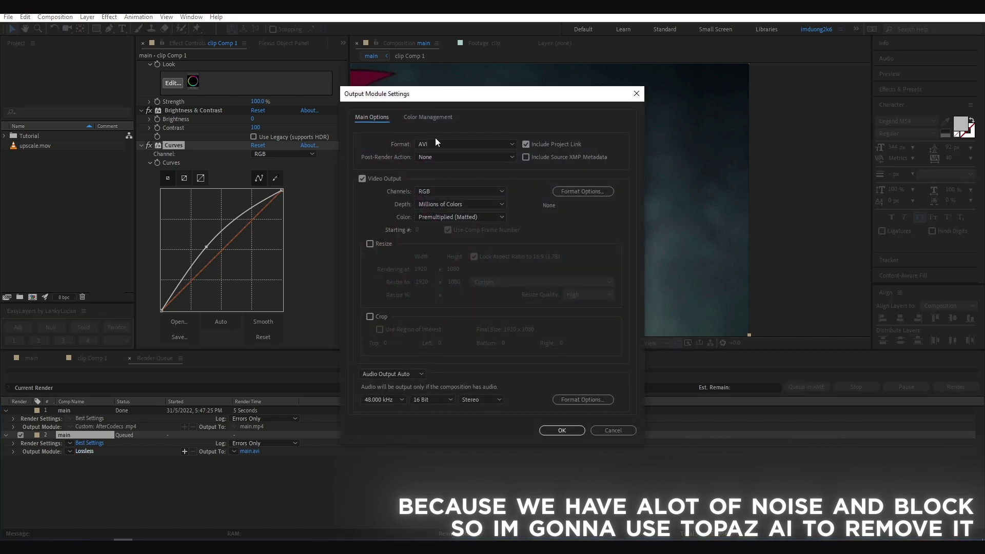
{"action": "left_click", "coordinate": [436, 144]}
{"action": "left_click", "coordinate": [447, 189]}
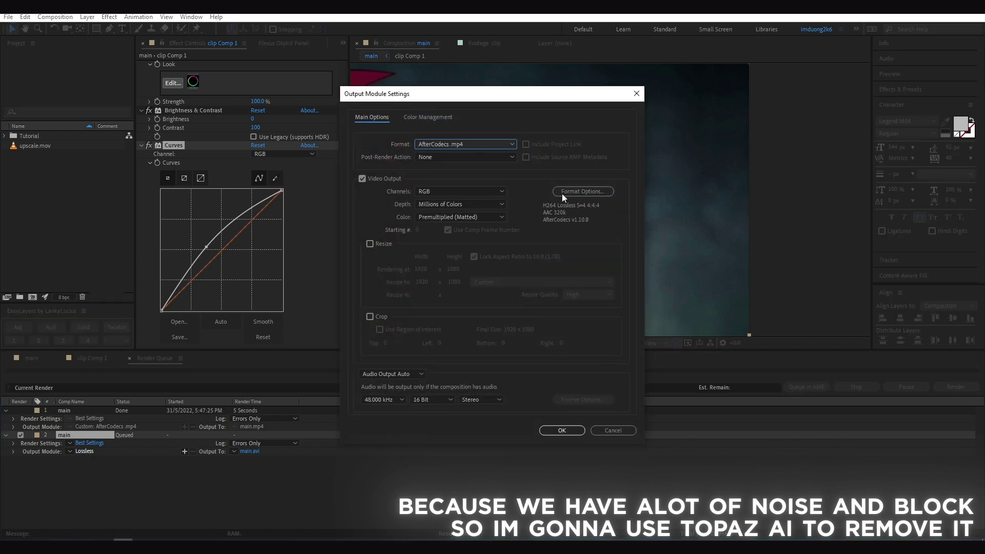
{"action": "left_click", "coordinate": [575, 192]}
{"action": "left_click", "coordinate": [585, 416]}
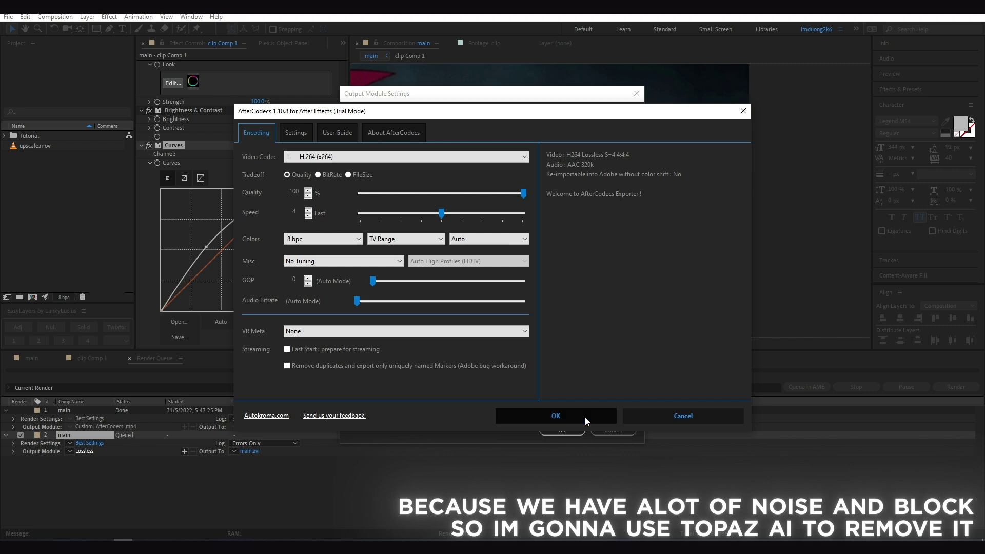
{"action": "left_click", "coordinate": [562, 431]}
Set the output file to main.mp4, replacing the existing file, and start the render
{"action": "left_click", "coordinate": [253, 452]}
{"action": "left_click", "coordinate": [296, 110]}
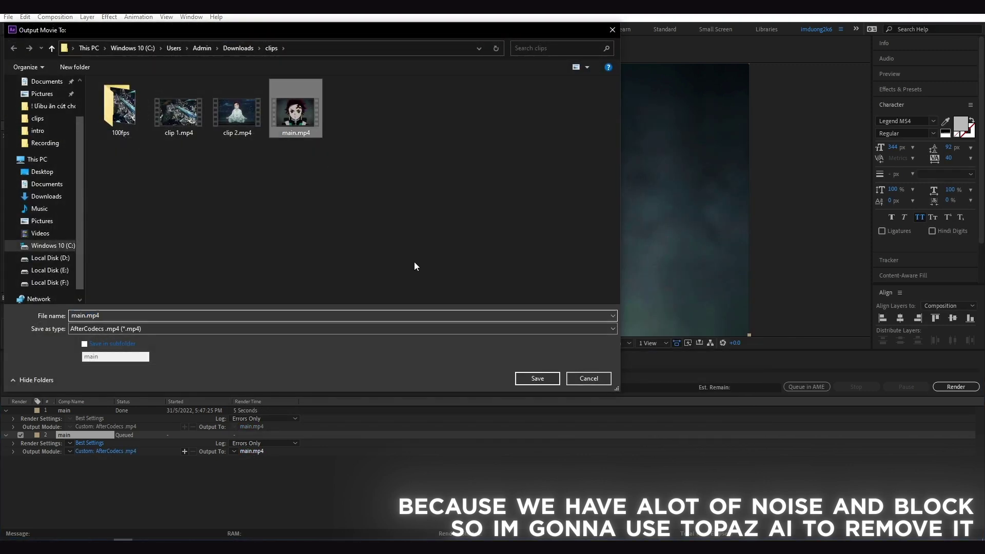
{"action": "left_click", "coordinate": [537, 378]}
{"action": "left_click", "coordinate": [518, 287]}
{"action": "left_click", "coordinate": [956, 387]}
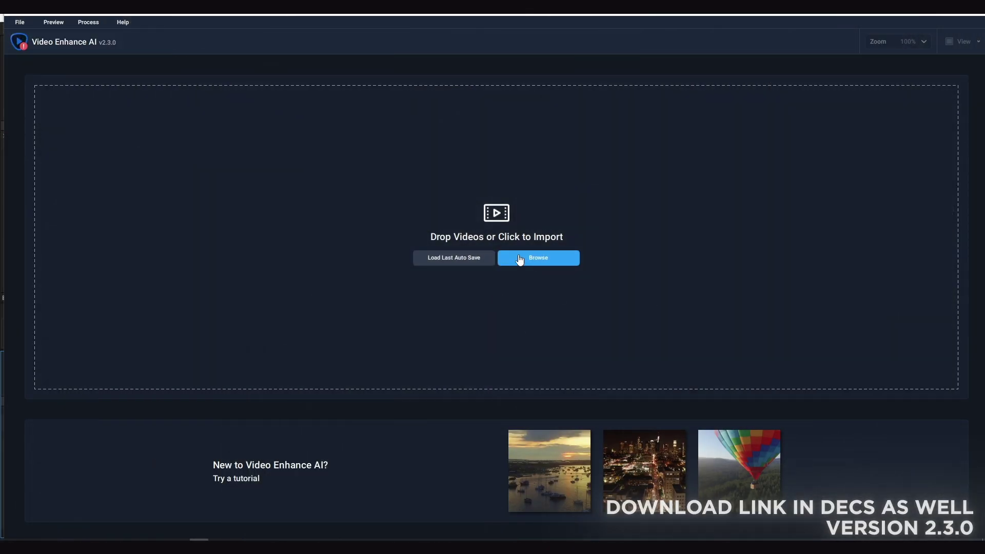
Load main.mp4 into Topaz Video Enhance AI and auto-set the Proteus model parameters
{"action": "left_click", "coordinate": [521, 258]}
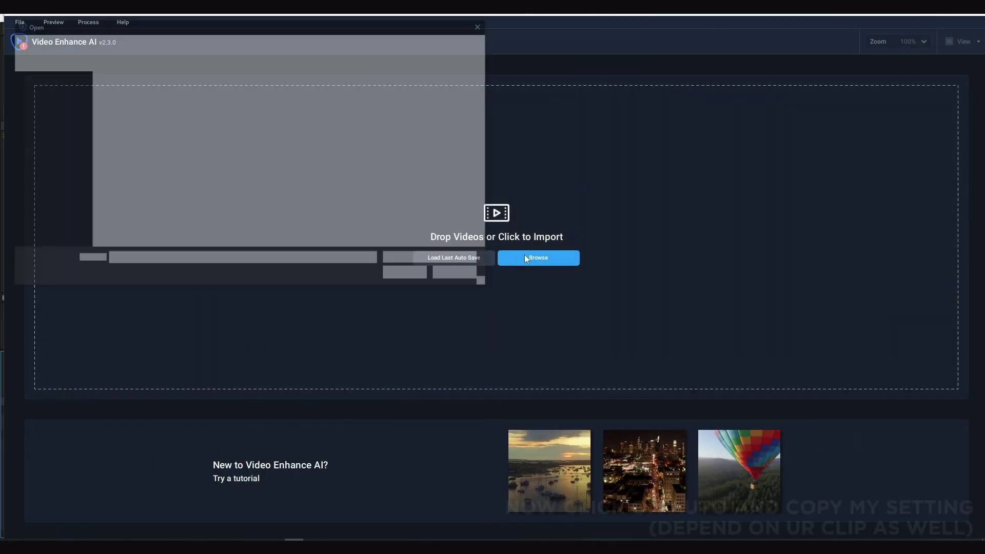
{"action": "double_click", "coordinate": [291, 105]}
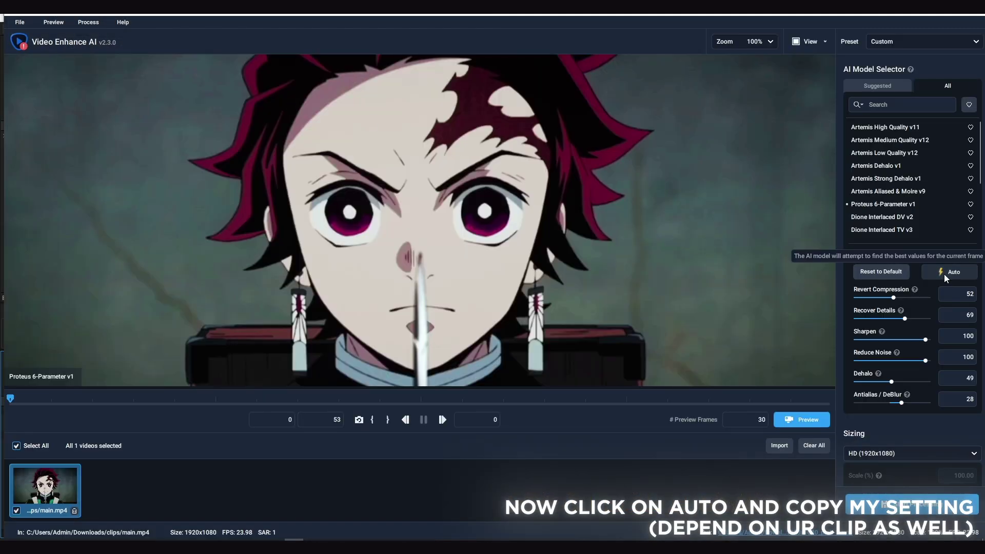
{"action": "left_click", "coordinate": [944, 273]}
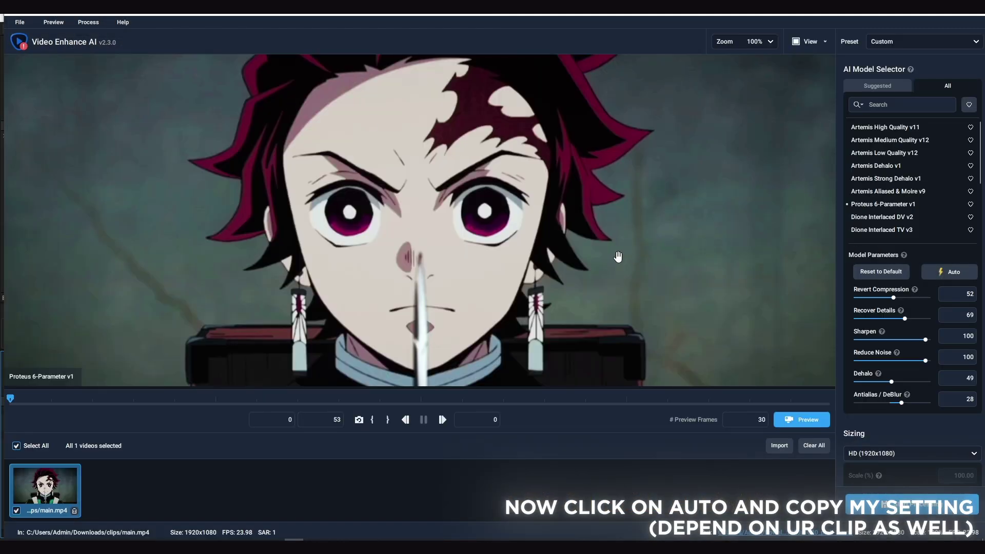
{"action": "scroll", "coordinate": [646, 253], "scroll_direction": "down", "scroll_amount": 3}
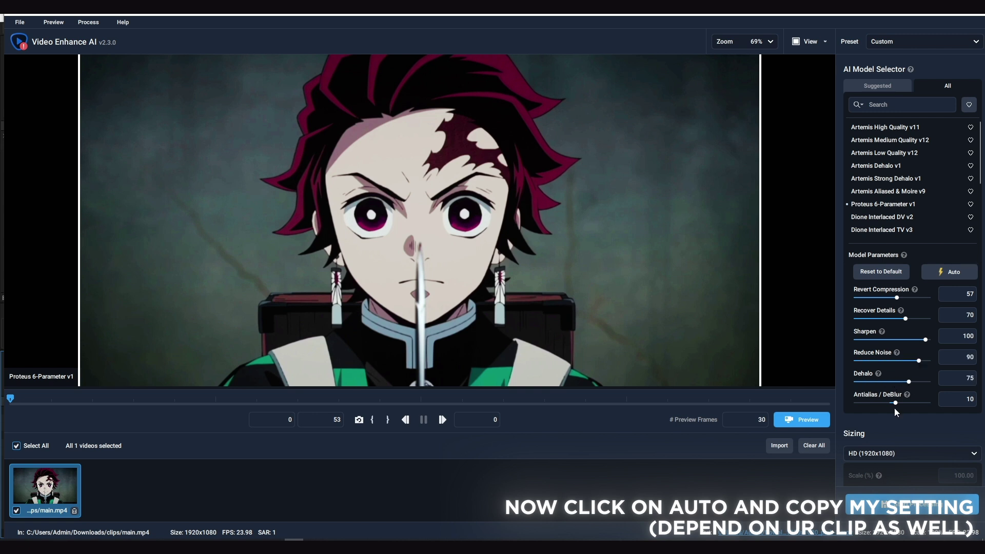
Output to upscale.mov, replacing the existing file, and start processing
{"action": "left_click", "coordinate": [789, 536]}
{"action": "left_click", "coordinate": [180, 103]}
{"action": "left_click", "coordinate": [398, 276]}
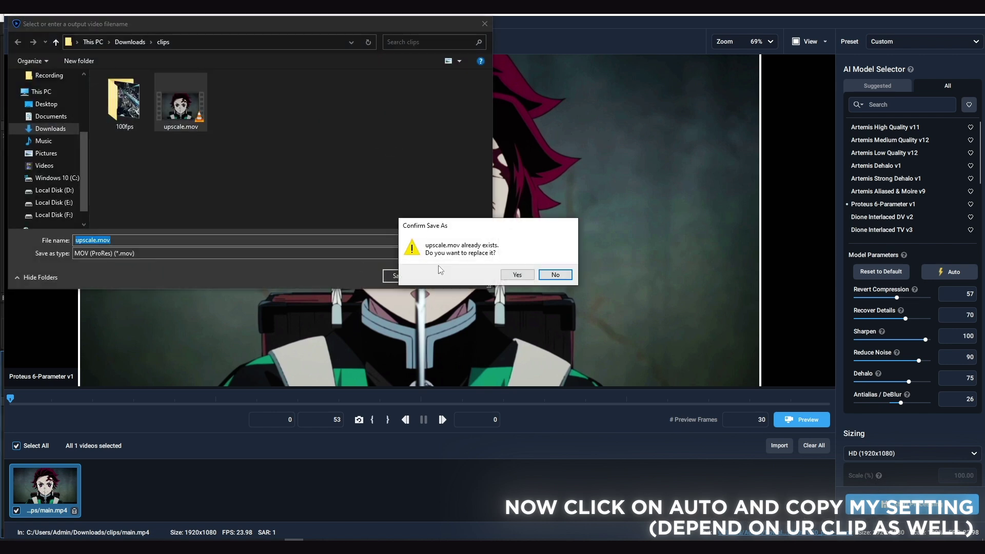
{"action": "left_click", "coordinate": [517, 274]}
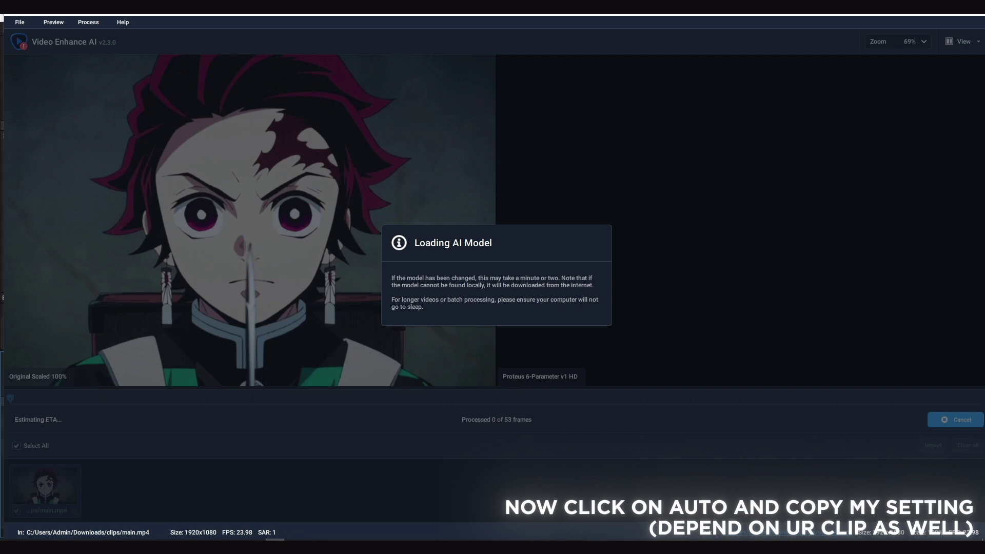
{"action": "scroll", "coordinate": [700, 266], "scroll_direction": "up", "scroll_amount": 5}
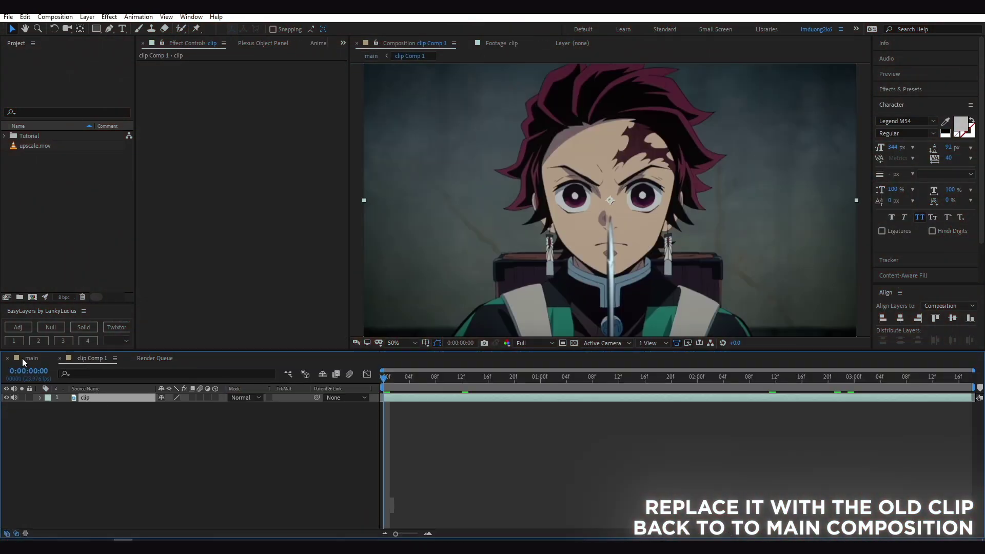
Replace the old clip layer inside clip Comp 1 with upscale.mov
{"action": "key", "text": "Delete"}
{"action": "left_click", "coordinate": [79, 222]}
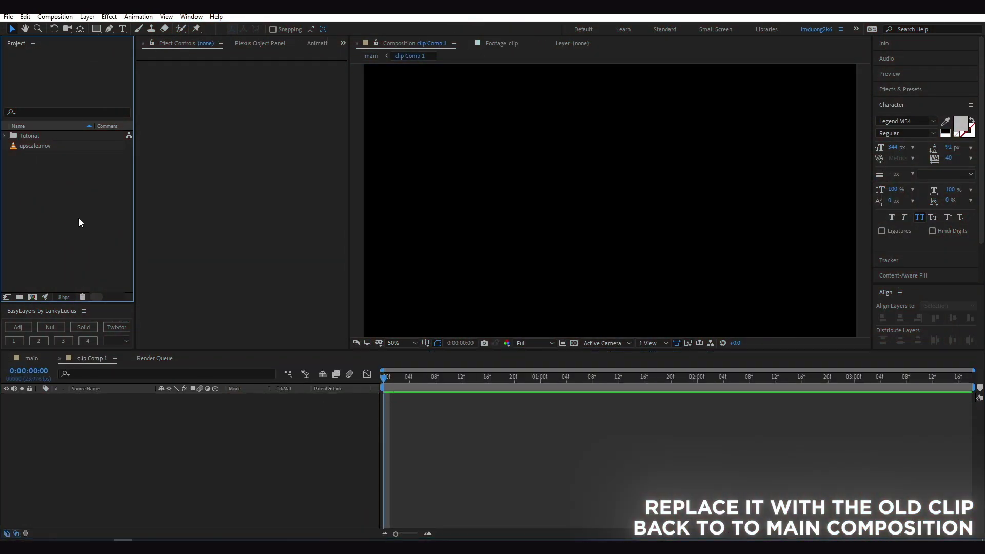
{"action": "left_click_drag", "start_coordinate": [53, 147], "coordinate": [113, 443]}
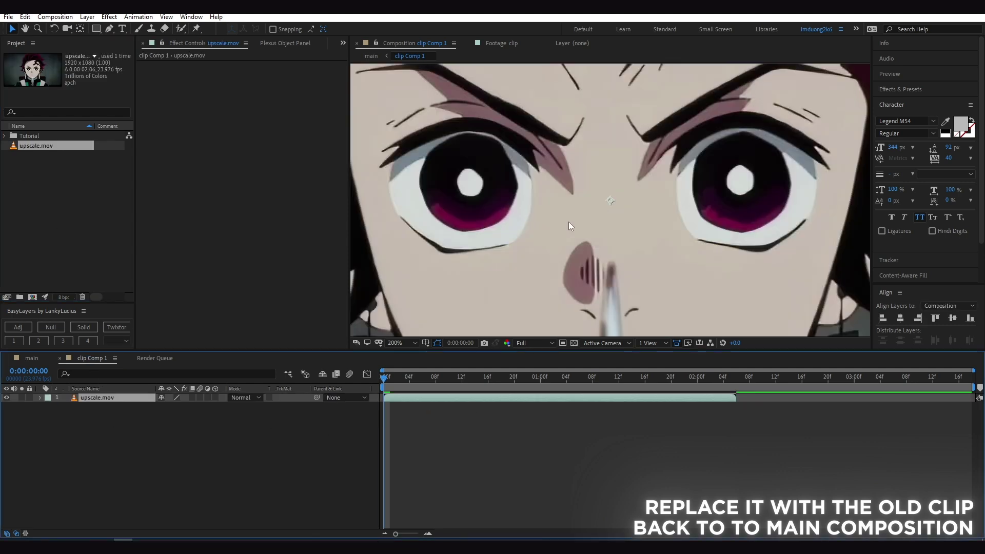
In main at Fit magnification, duplicate clip Comp 1 and rename the copy 'eyes'
{"action": "left_click", "coordinate": [32, 358]}
{"action": "left_click", "coordinate": [405, 343]}
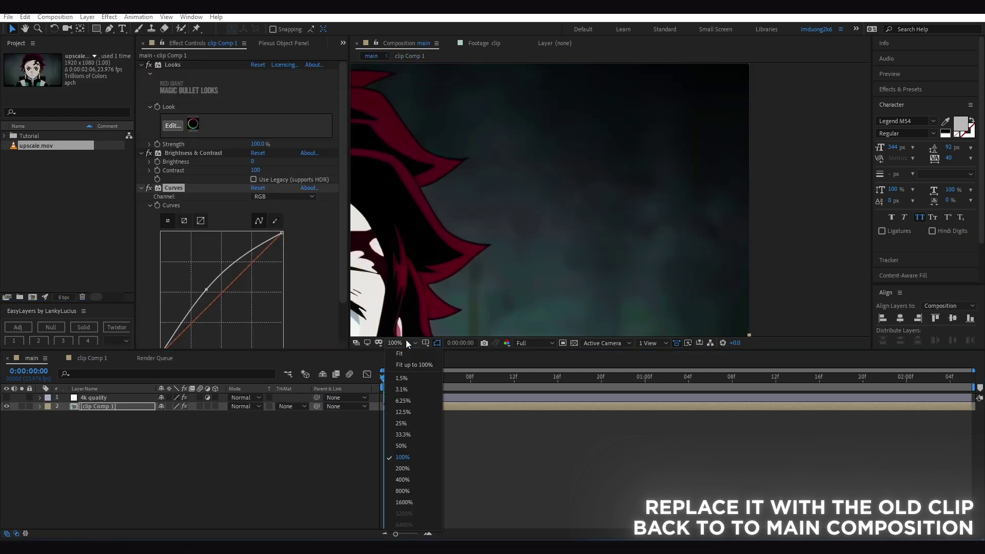
{"action": "left_click", "coordinate": [408, 384]}
{"action": "left_click", "coordinate": [97, 398]}
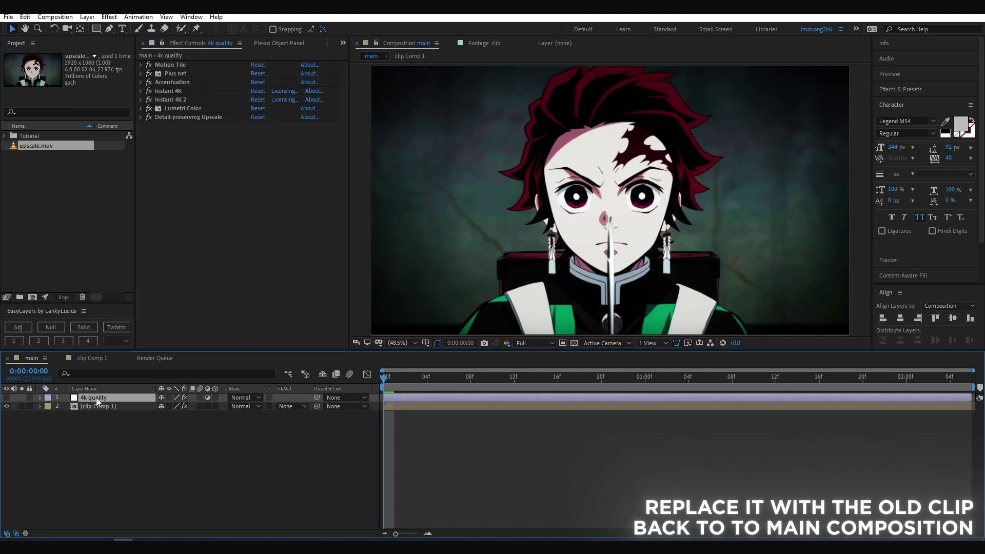
{"action": "left_click", "coordinate": [97, 406]}
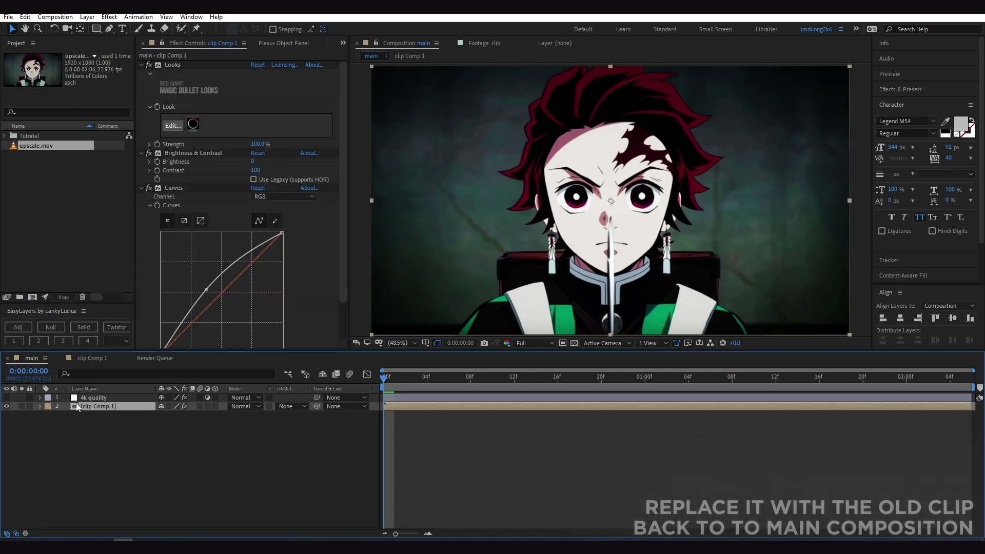
{"action": "key", "text": "ctrl+d"}
{"action": "key", "text": "Return"}
{"action": "type", "text": "eyes"}
{"action": "key", "text": "Return"}
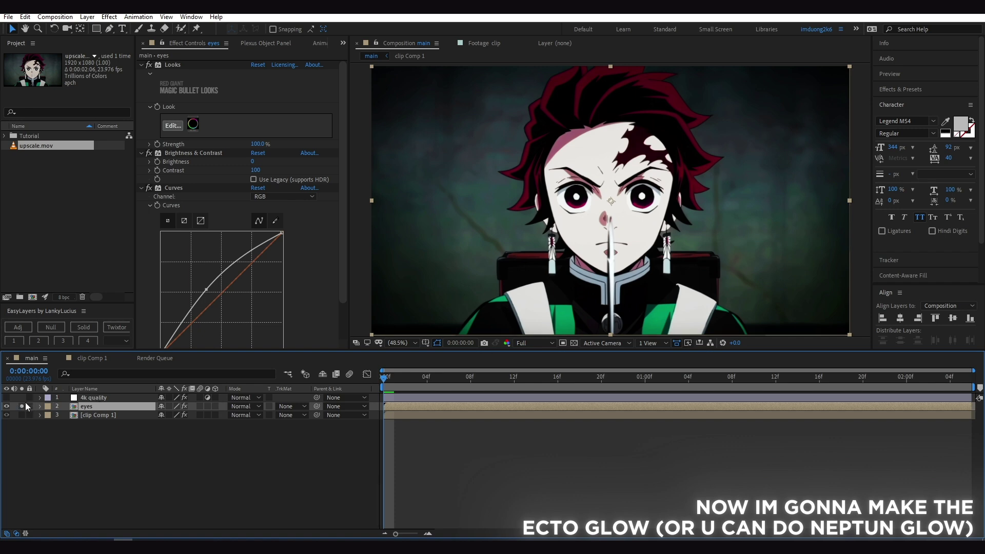
Pre-compose the eyes layer as eyes Comp 1, then search effects for 'bcctwo'
{"action": "key", "text": "ctrl+shift+c"}
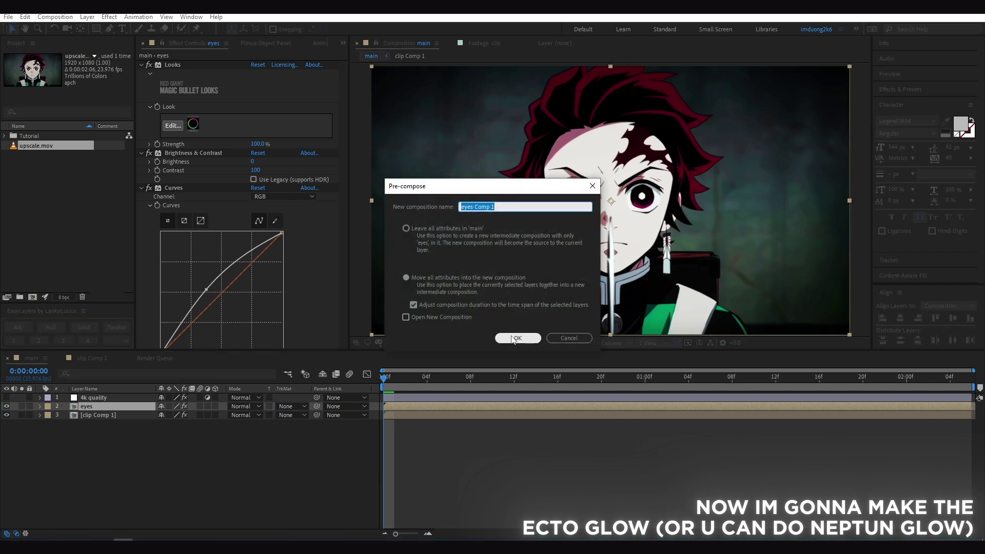
{"action": "left_click", "coordinate": [516, 338]}
{"action": "key", "text": "ctrl+space"}
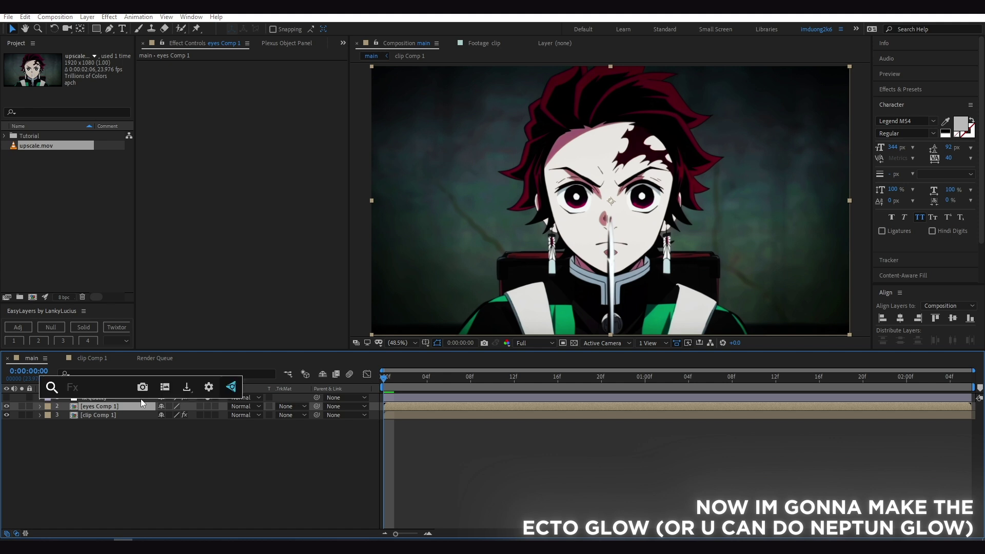
{"action": "type", "text": "bcc"}
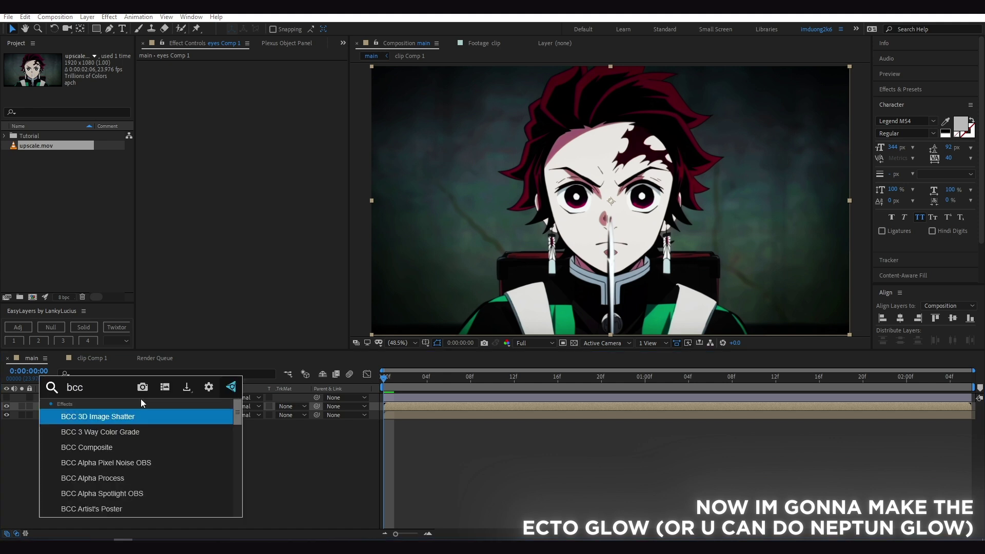
{"action": "type", "text": " two"}
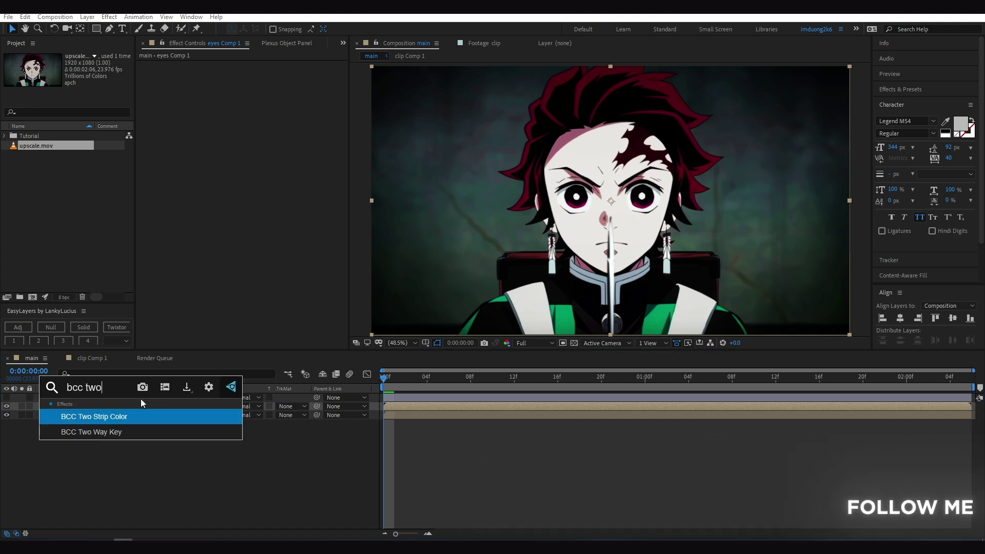
Apply BCC Two Way Key with Similarity 16 and Composite - Inv Alpha output, soloing eyes Comp 1
{"action": "key", "text": "Down"}
{"action": "key", "text": "Return"}
{"action": "key", "text": "slash"}
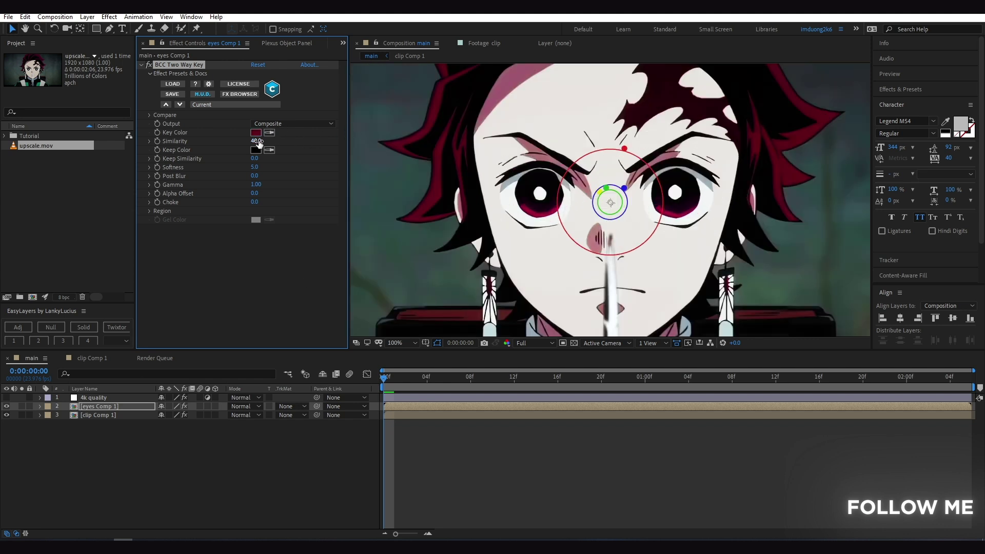
{"action": "left_click_drag", "start_coordinate": [257, 141], "coordinate": [237, 144]}
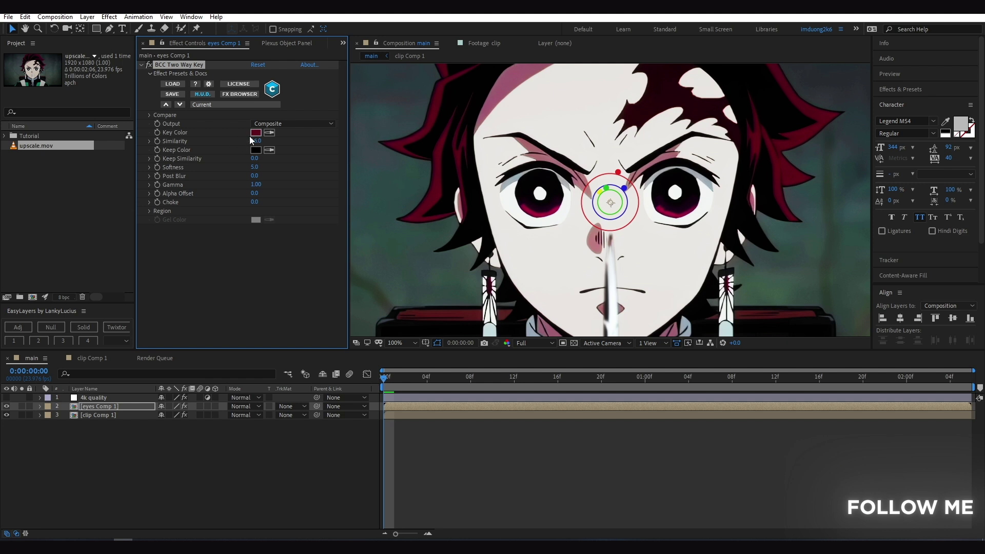
{"action": "left_click", "coordinate": [293, 123]}
{"action": "left_click", "coordinate": [277, 145]}
{"action": "left_click", "coordinate": [21, 407]}
{"action": "key", "text": "comma"}
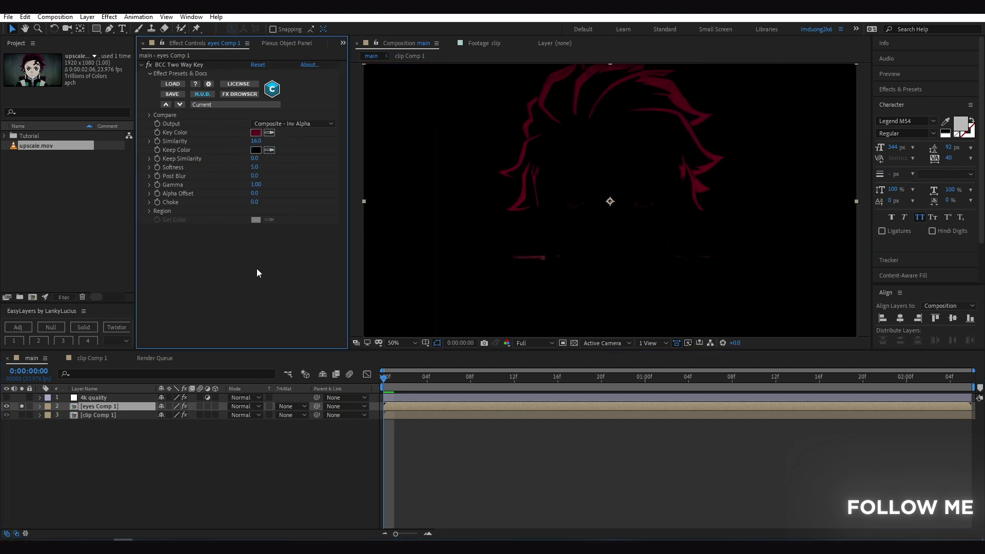
{"action": "key", "text": "ctrl+space"}
Apply Colorama and rotate its Phase Shift until the hair turns blue, then collapse both effects
{"action": "type", "text": "col"}
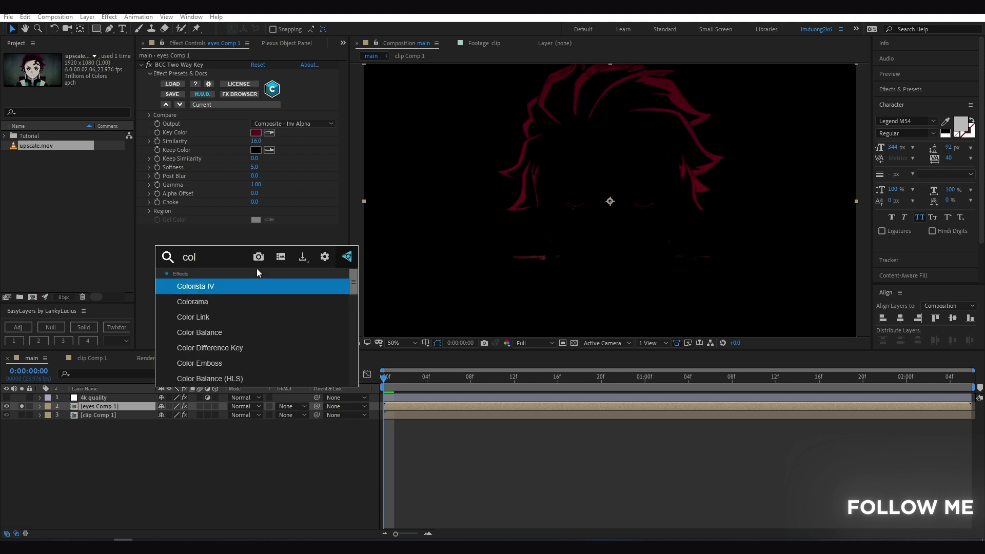
{"action": "type", "text": "or"}
{"action": "key", "text": "Return"}
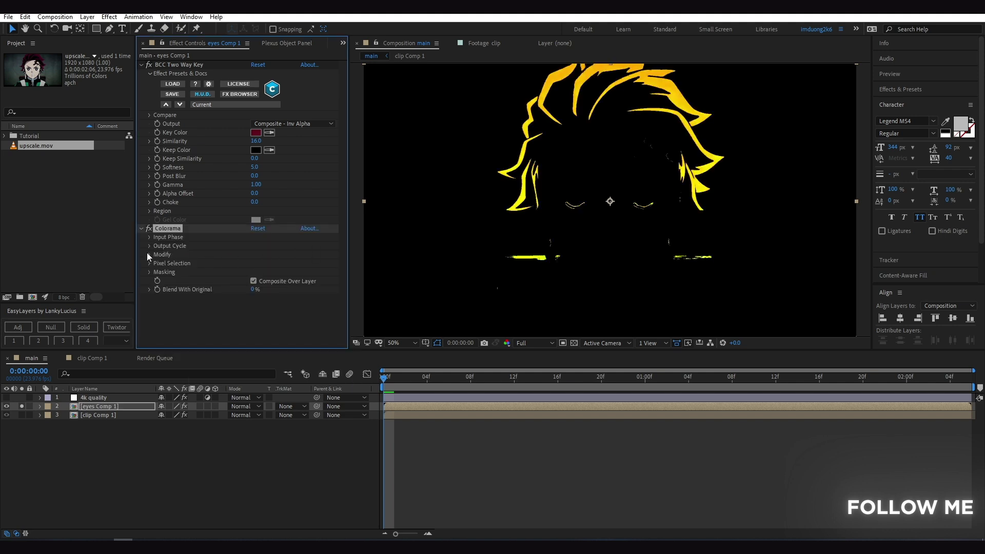
{"action": "left_click", "coordinate": [149, 237]}
{"action": "left_click", "coordinate": [159, 281]}
{"action": "mouse_move", "coordinate": [260, 295]}
{"action": "left_mouse_down"}
{"action": "mouse_move", "coordinate": [262, 319]}
{"action": "mouse_move", "coordinate": [312, 309]}
{"action": "left_mouse_up"}
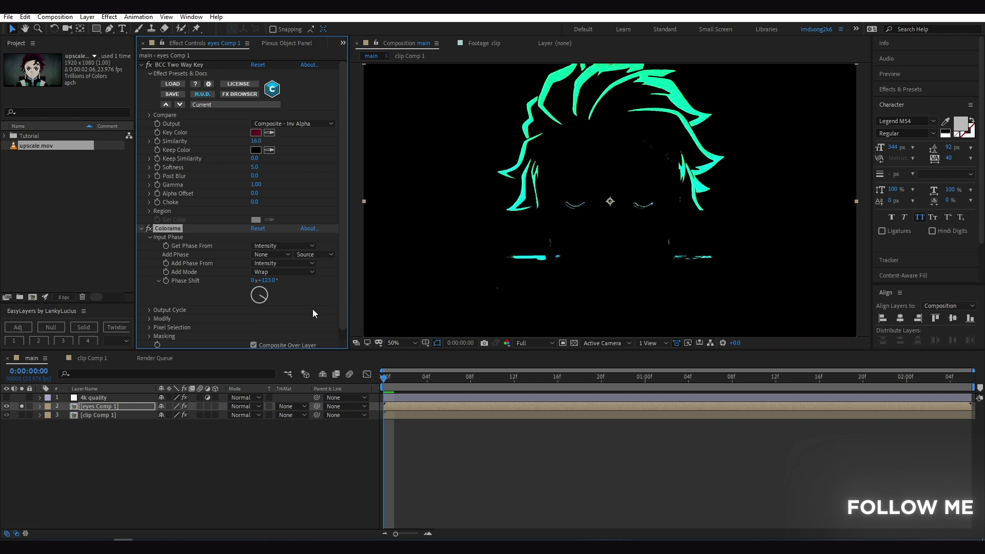
{"action": "left_click_drag", "start_coordinate": [312, 309], "coordinate": [289, 350]}
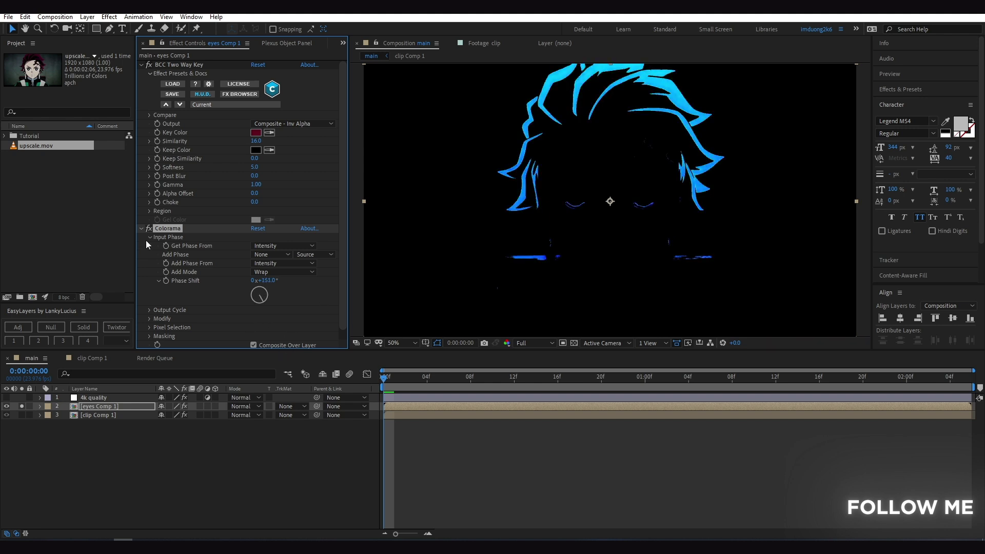
{"action": "left_click", "coordinate": [137, 229]}
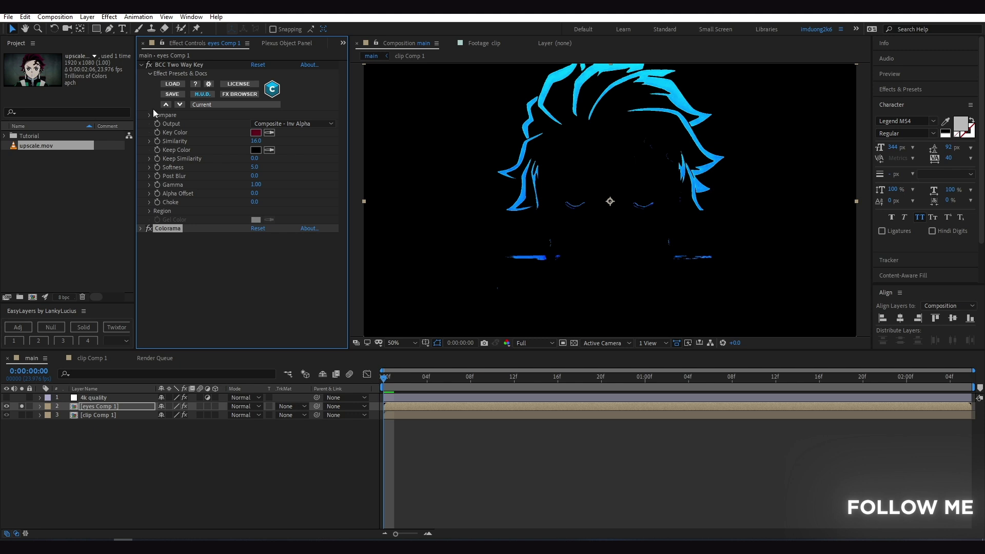
{"action": "left_click", "coordinate": [140, 64]}
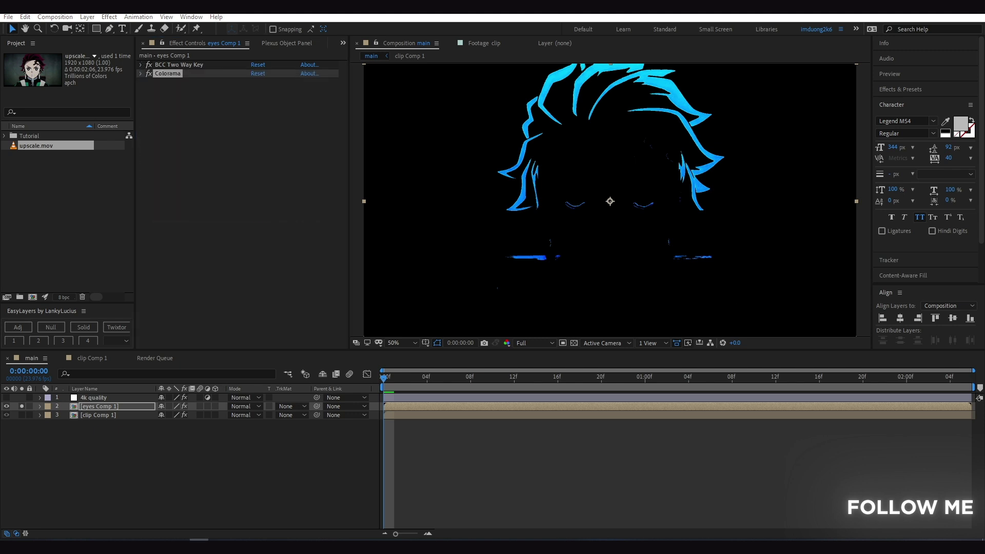
{"action": "left_click", "coordinate": [216, 233]}
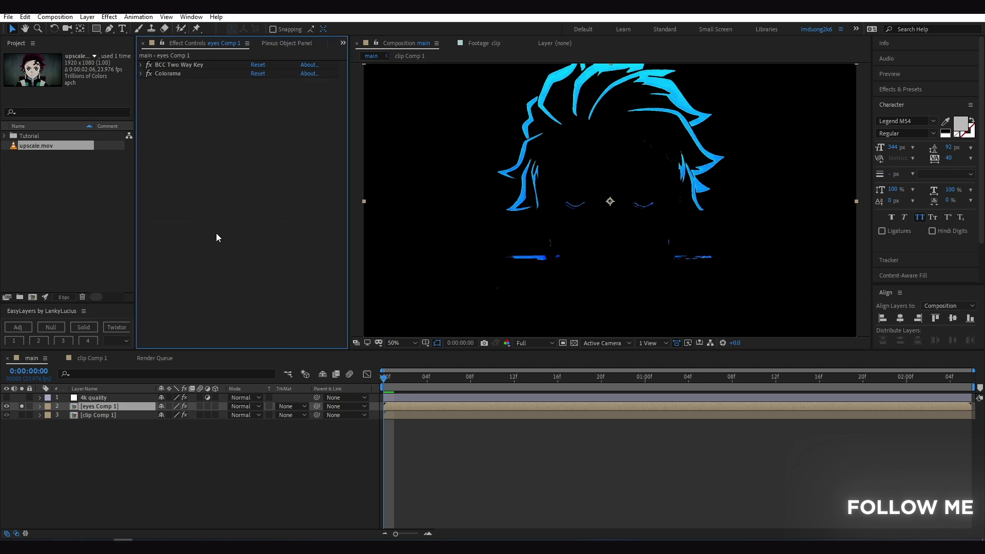
{"action": "key", "text": "ctrl+space"}
Add uni.Ecto with Glow Intensity 0.70, Size enlarged to 89, and the Proton Beam colour preset
{"action": "type", "text": "uni"}
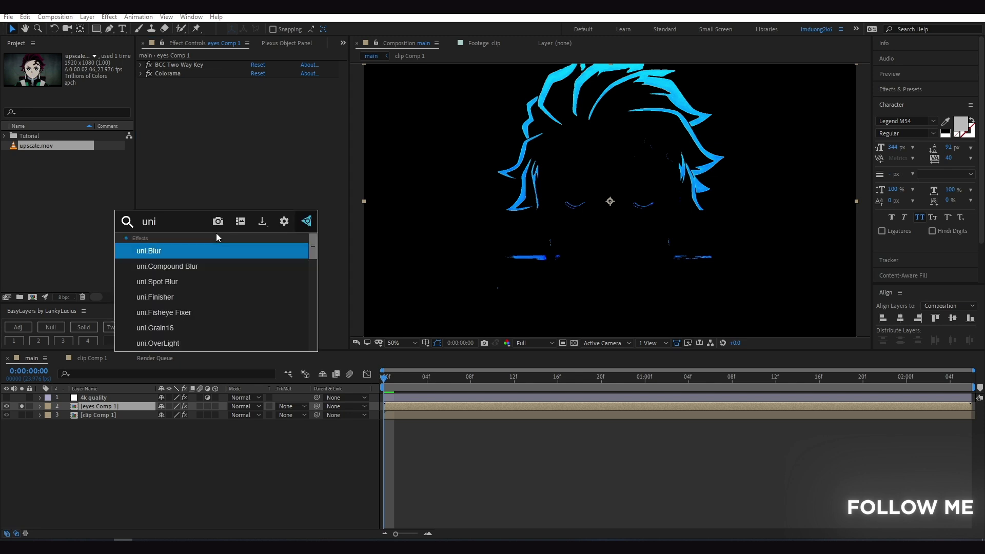
{"action": "type", "text": ".ec"}
{"action": "key", "text": "Return"}
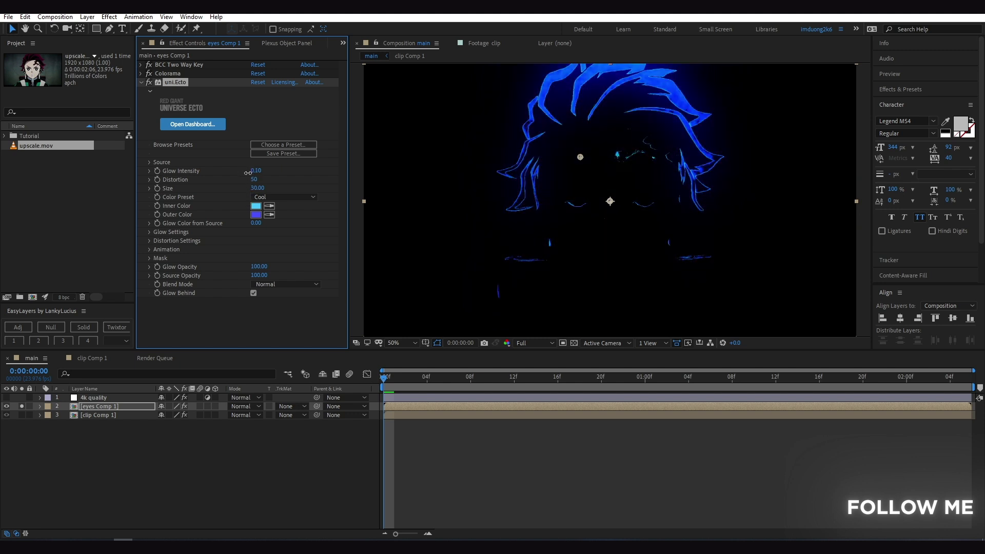
{"action": "left_click_drag", "start_coordinate": [248, 173], "coordinate": [272, 193]}
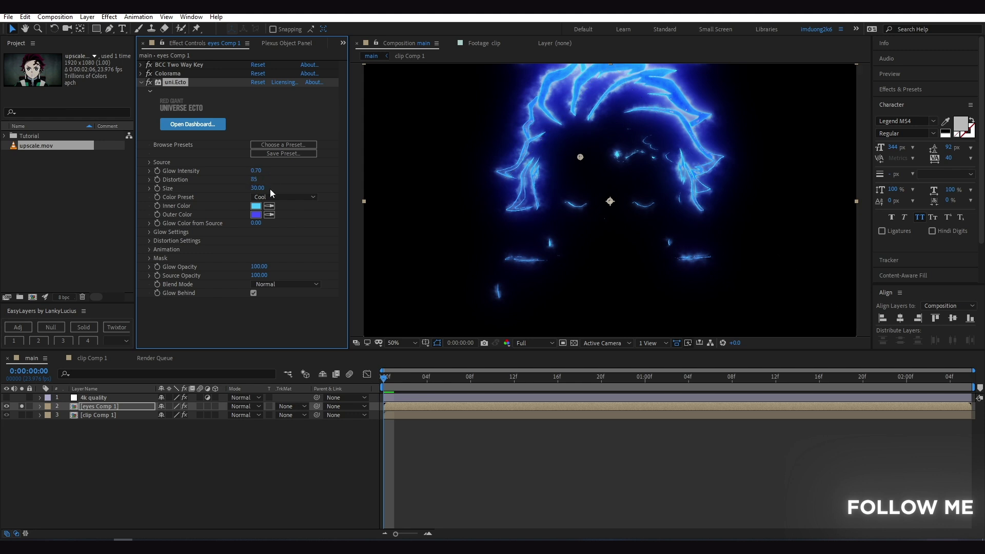
{"action": "mouse_move", "coordinate": [265, 188]}
{"action": "left_mouse_down"}
{"action": "mouse_move", "coordinate": [299, 189]}
{"action": "mouse_move", "coordinate": [290, 194]}
{"action": "left_mouse_up"}
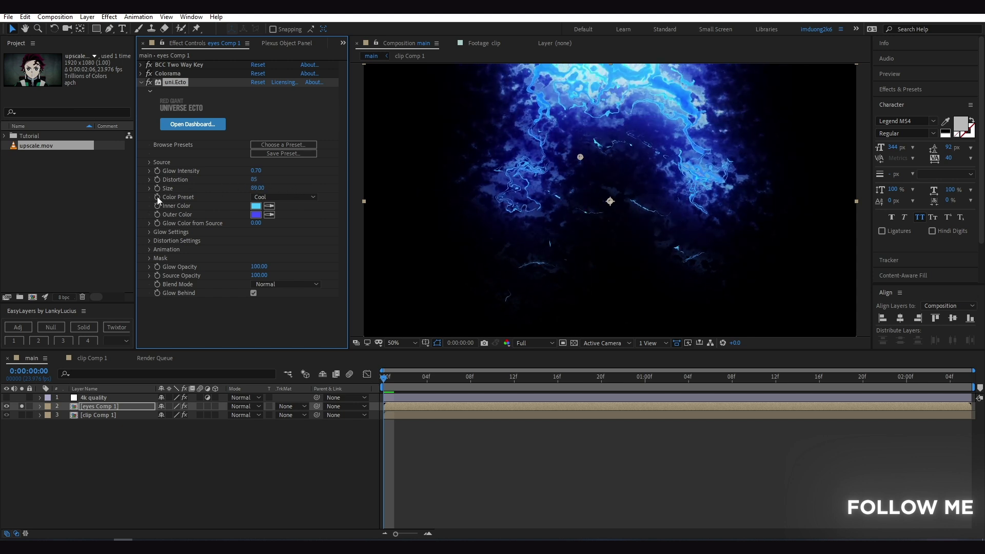
{"action": "left_click", "coordinate": [288, 197]}
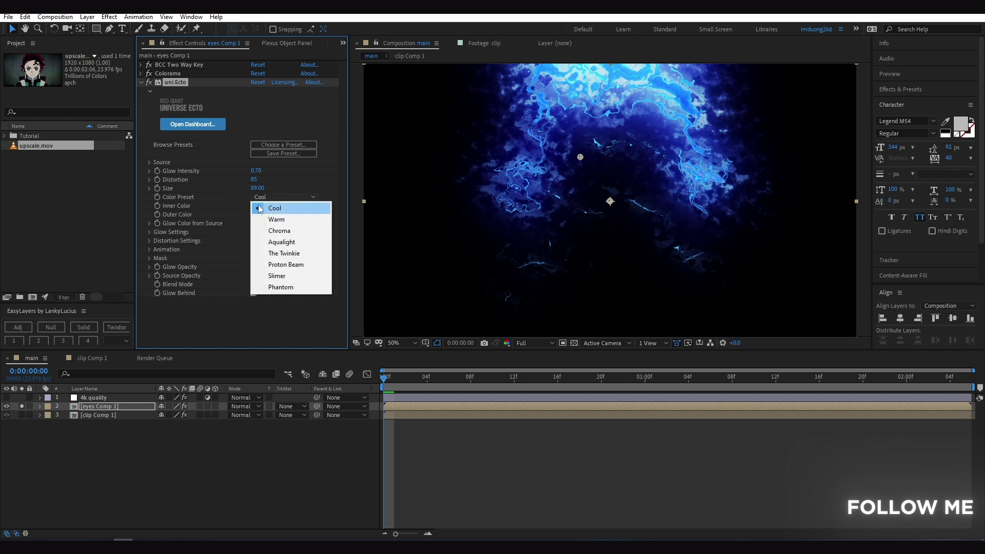
{"action": "left_click", "coordinate": [277, 264]}
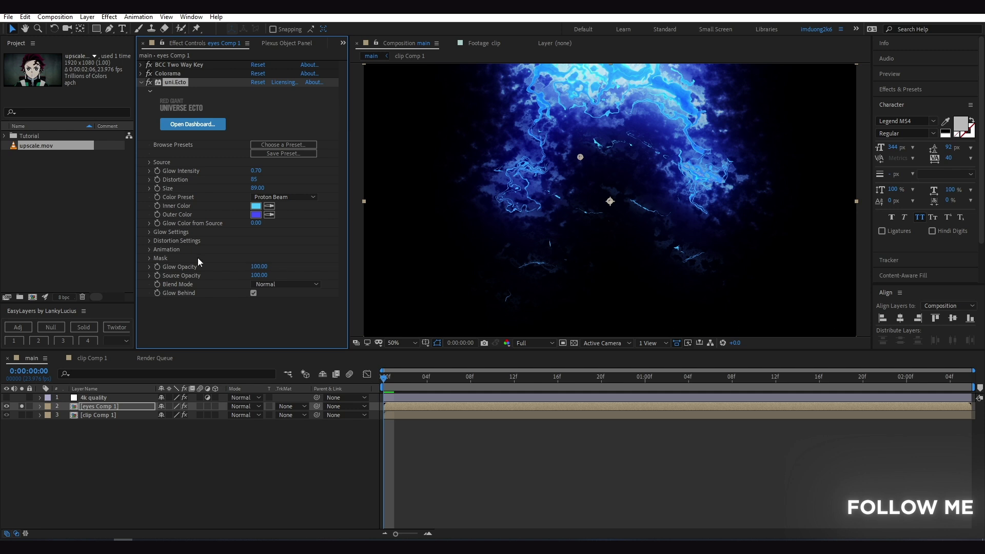
Thicken the inner glow lines, lower inner glow intensity, and set the glow Size to about 110
{"action": "left_click", "coordinate": [149, 232]}
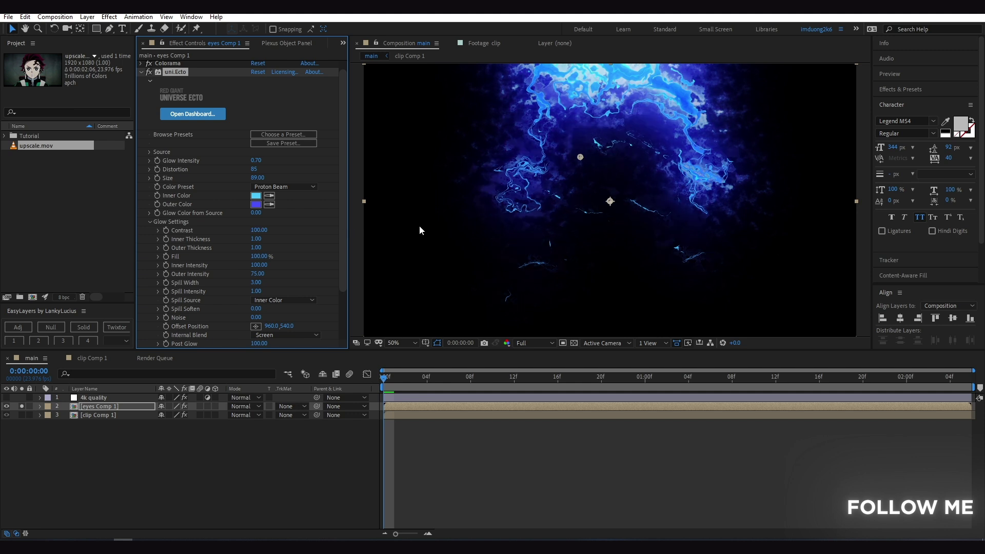
{"action": "mouse_move", "coordinate": [256, 239]}
{"action": "left_mouse_down"}
{"action": "mouse_move", "coordinate": [293, 241]}
{"action": "mouse_move", "coordinate": [285, 246]}
{"action": "left_mouse_up"}
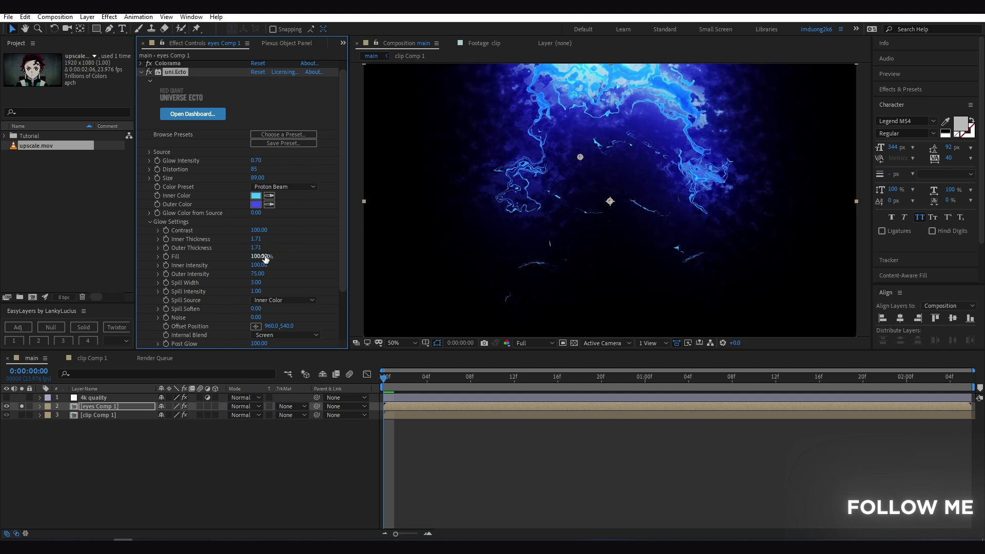
{"action": "mouse_move", "coordinate": [259, 264]}
{"action": "left_mouse_down"}
{"action": "mouse_move", "coordinate": [232, 266]}
{"action": "mouse_move", "coordinate": [240, 267]}
{"action": "left_mouse_up"}
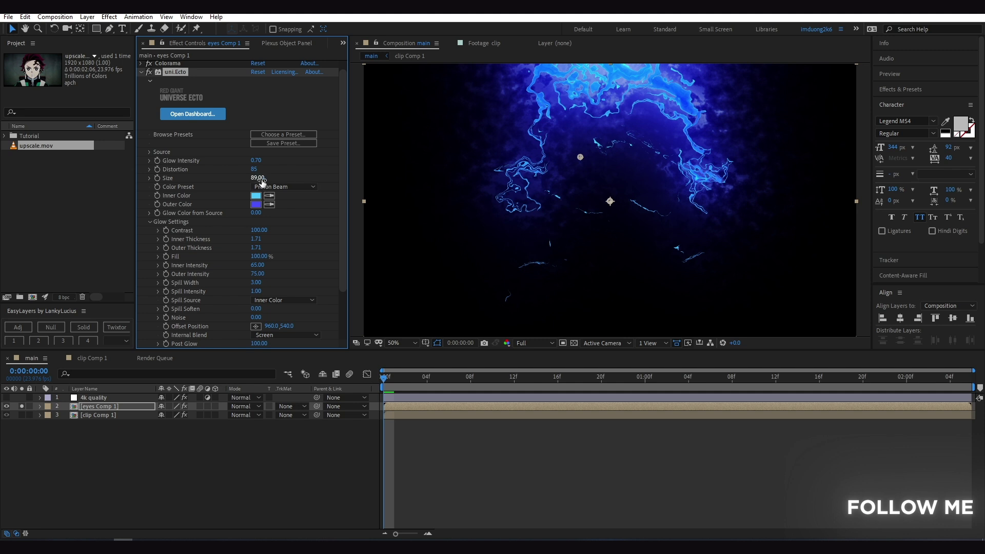
{"action": "left_click_drag", "start_coordinate": [258, 178], "coordinate": [251, 177]}
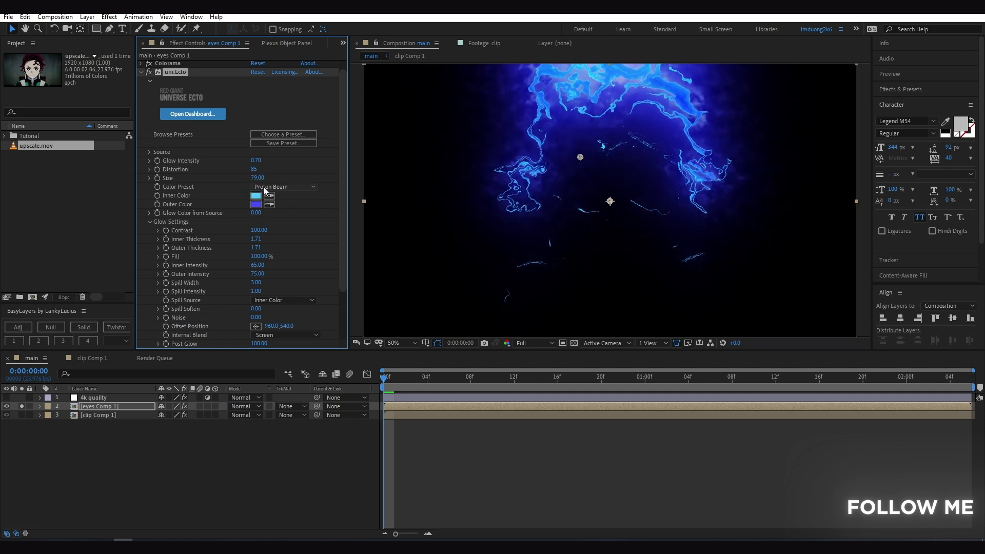
{"action": "left_click_drag", "start_coordinate": [259, 178], "coordinate": [275, 177]}
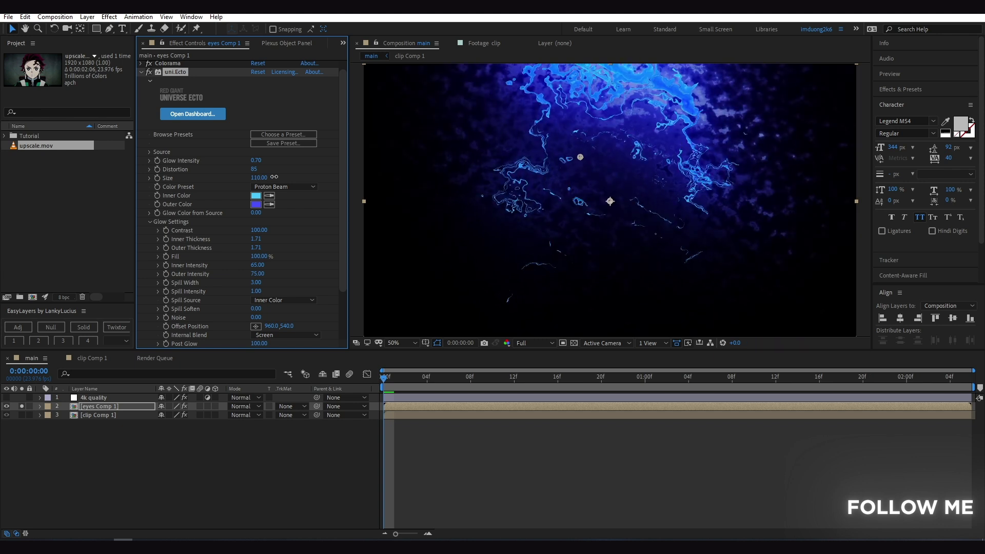
{"action": "scroll", "coordinate": [278, 177], "scroll_direction": "down", "scroll_amount": 3}
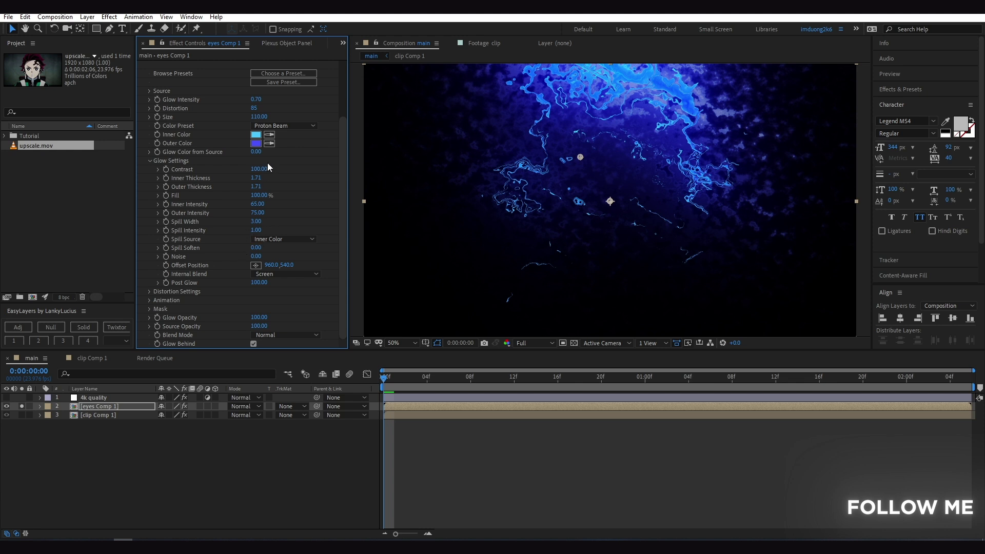
{"action": "left_click", "coordinate": [256, 135]}
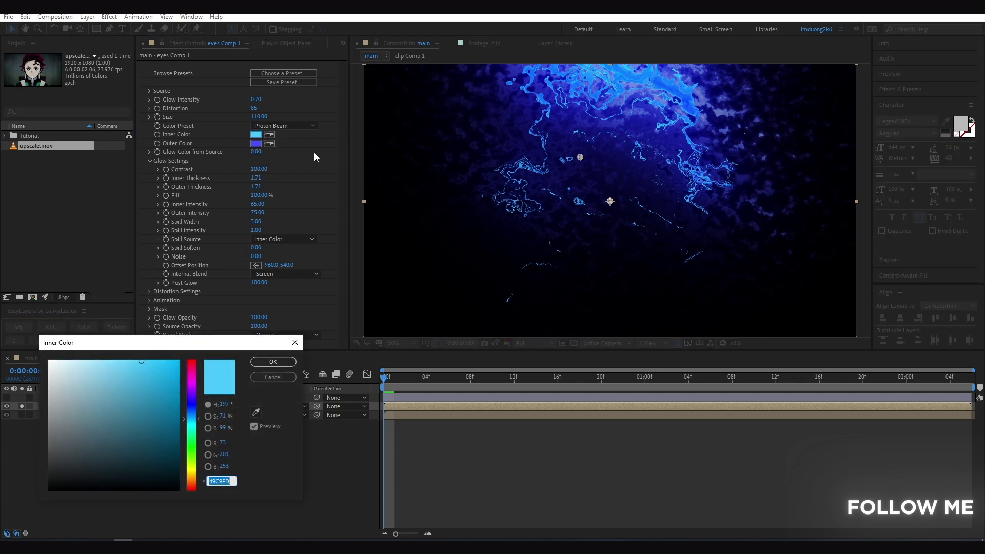
{"action": "left_click", "coordinate": [285, 362]}
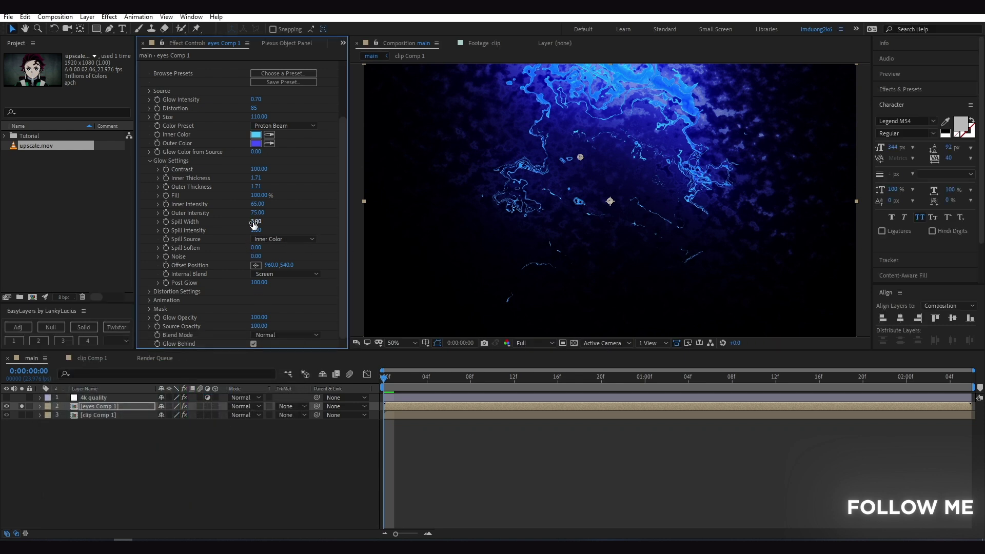
Reduce the spill width to 1.10 and set the distortion Detail to 150
{"action": "left_click_drag", "start_coordinate": [256, 222], "coordinate": [248, 223]}
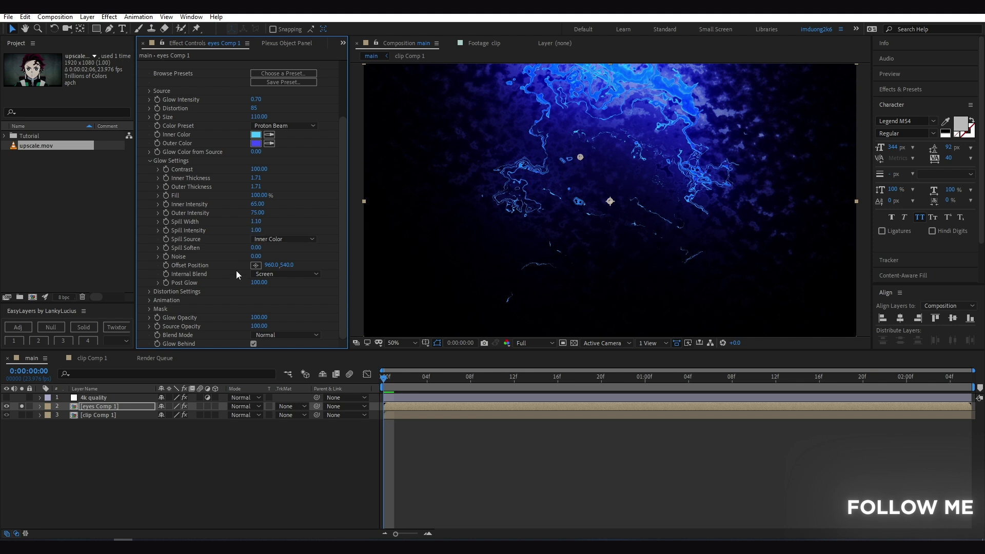
{"action": "left_click", "coordinate": [150, 291]}
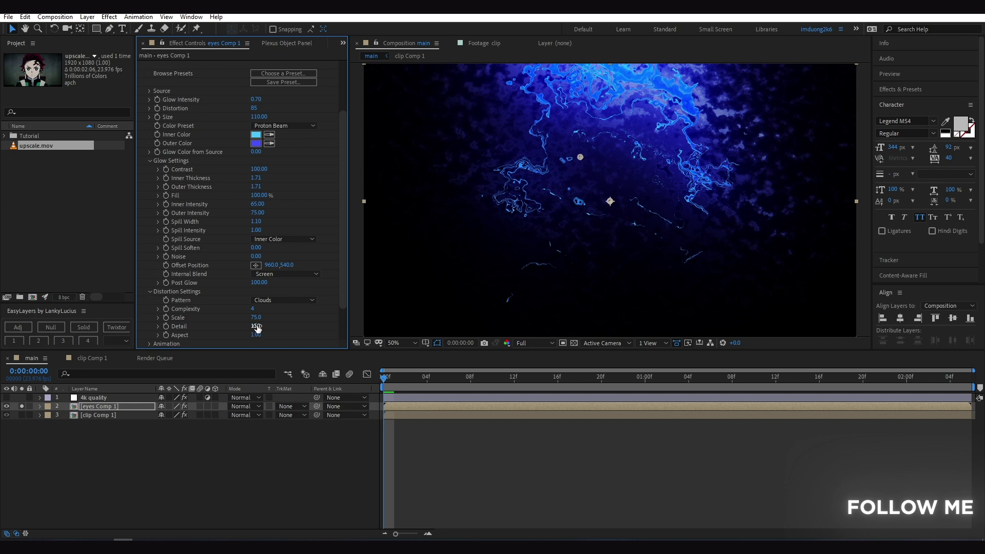
{"action": "left_click_drag", "start_coordinate": [257, 322], "coordinate": [250, 318]}
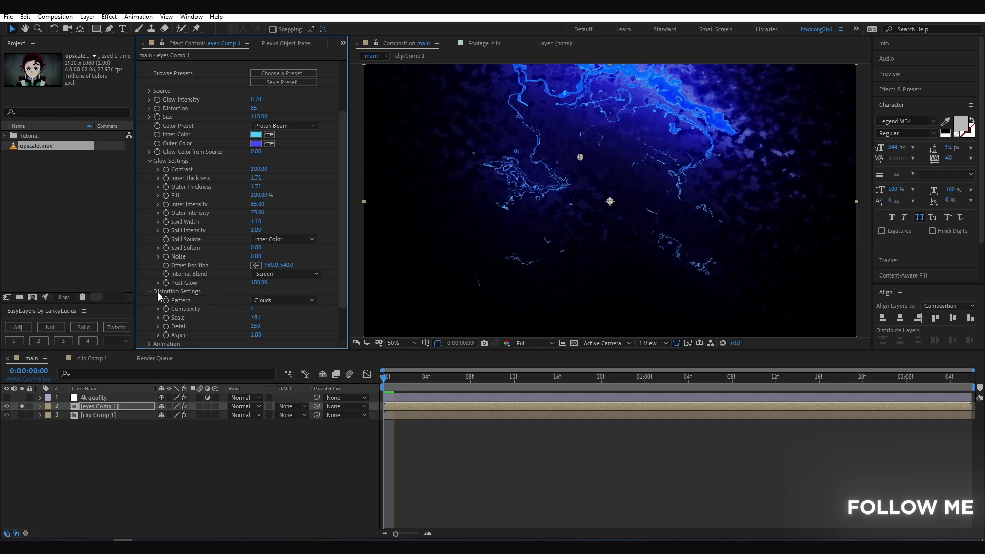
{"action": "scroll", "coordinate": [156, 151], "scroll_direction": "up", "scroll_amount": 3}
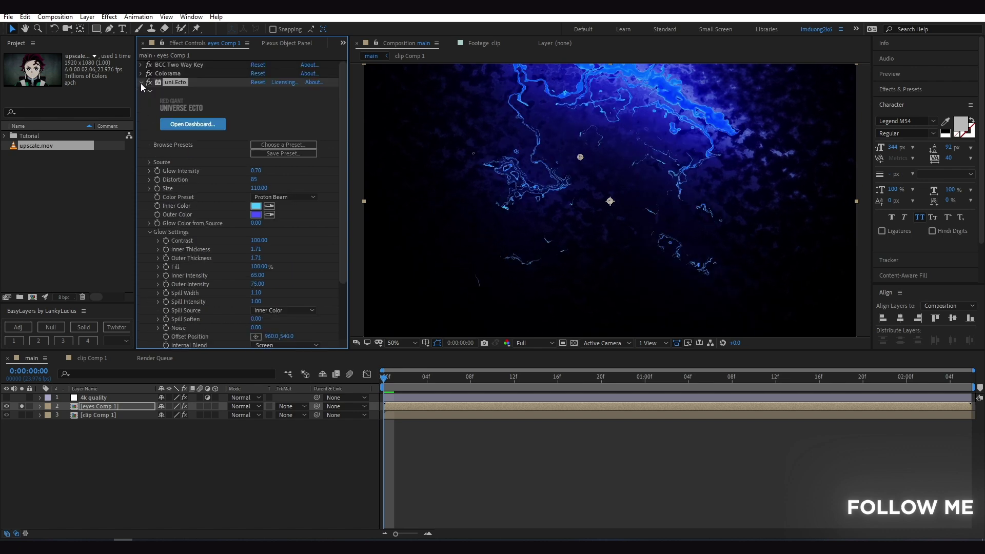
{"action": "left_click", "coordinate": [140, 83]}
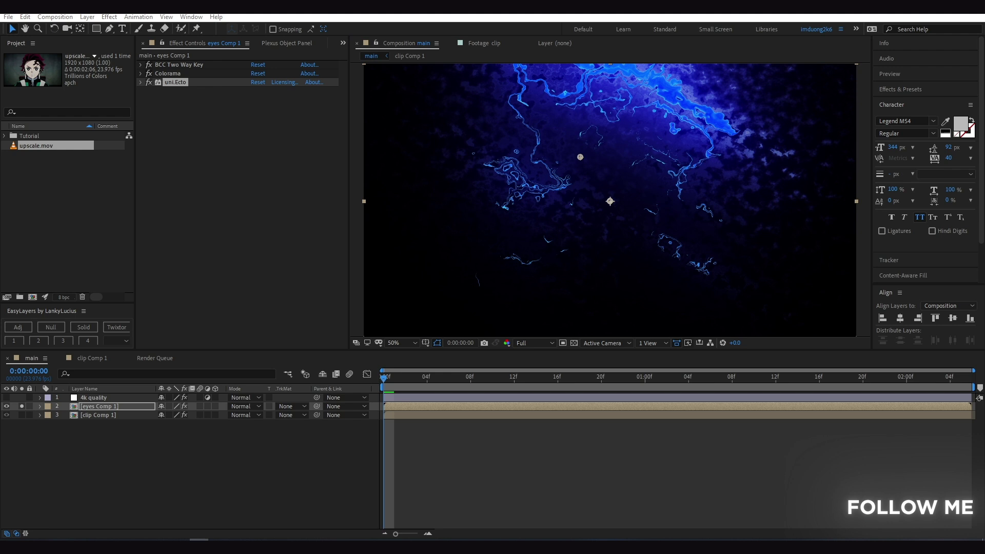
Add Deep Glow to eyes Comp 1, raising Exposure to 3.36 and Radius to 1085
{"action": "key", "text": "ctrl+space"}
{"action": "type", "text": "de"}
{"action": "key", "text": "Return"}
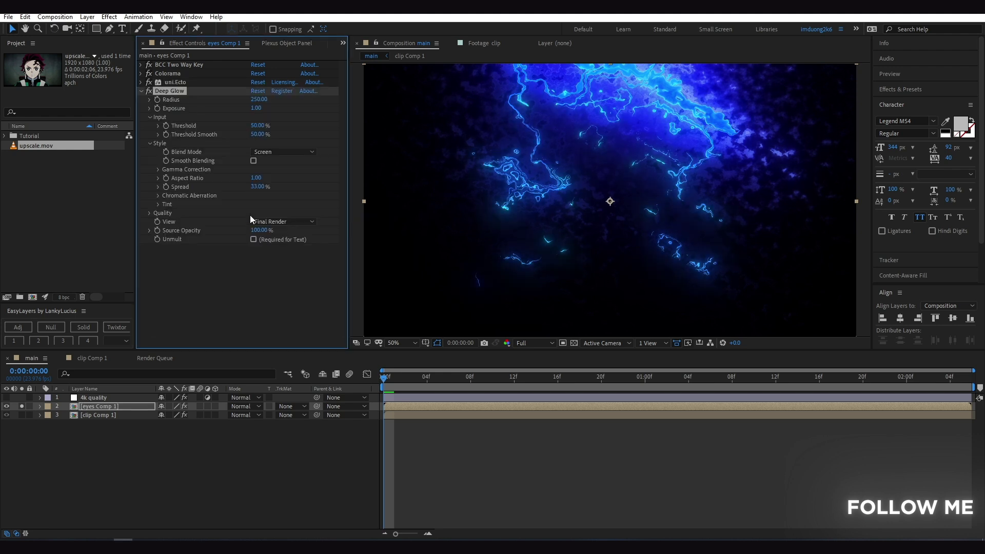
{"action": "left_click_drag", "start_coordinate": [256, 109], "coordinate": [393, 112]}
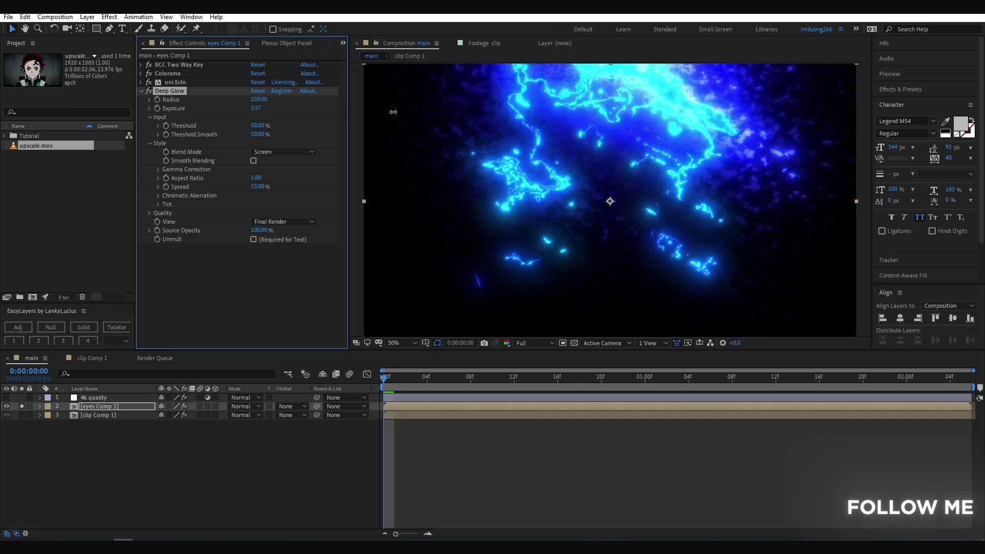
{"action": "left_click_drag", "start_coordinate": [259, 99], "coordinate": [689, 111]}
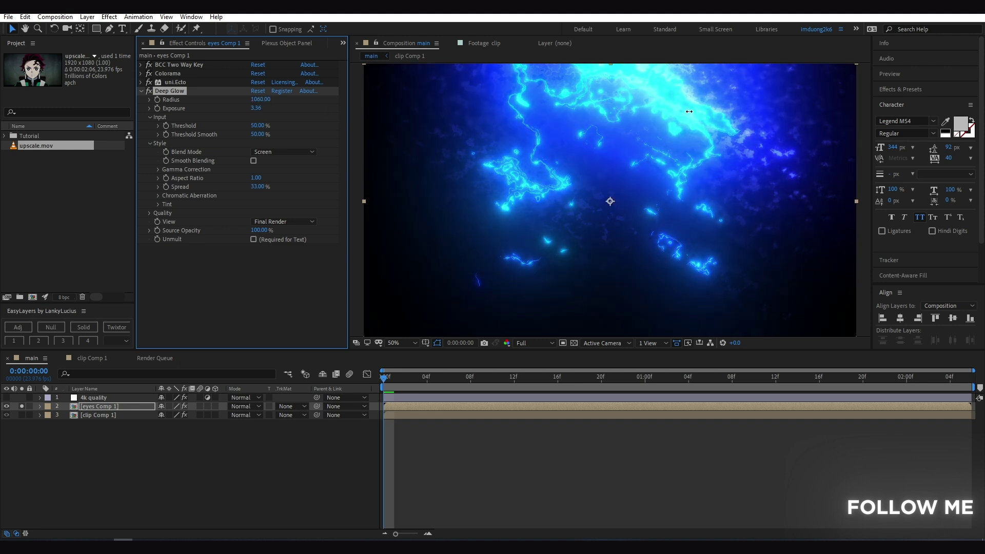
{"action": "left_click", "coordinate": [256, 408]}
Blend eyes Comp 1 in Add mode, un-solo it, and select clip Comp 1 with Looks collapsed
{"action": "left_click", "coordinate": [270, 195]}
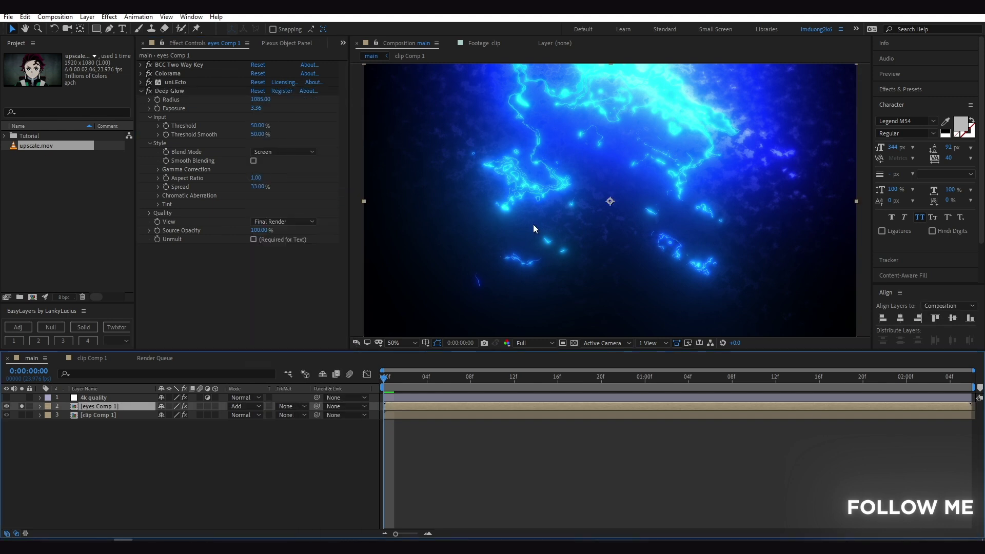
{"action": "left_click", "coordinate": [255, 476]}
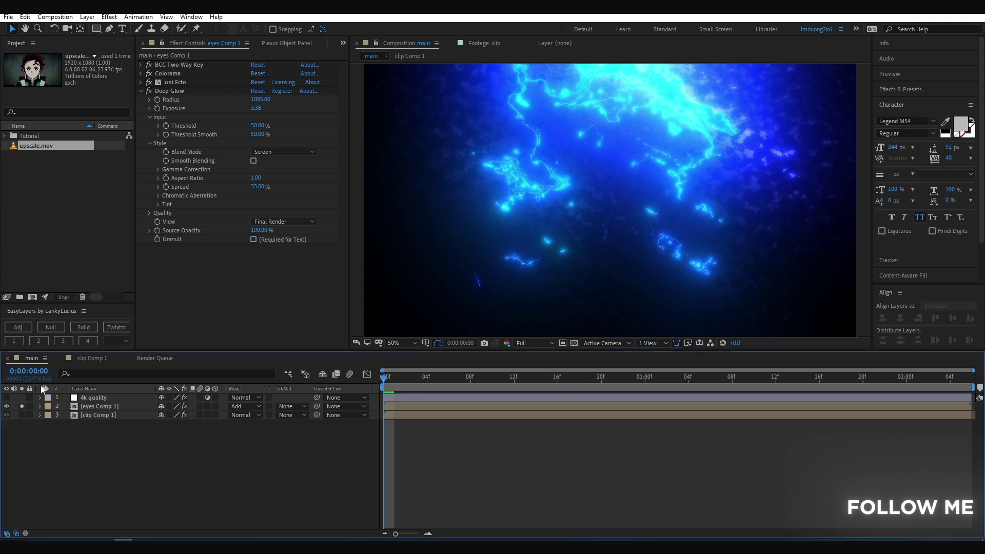
{"action": "left_click", "coordinate": [22, 407]}
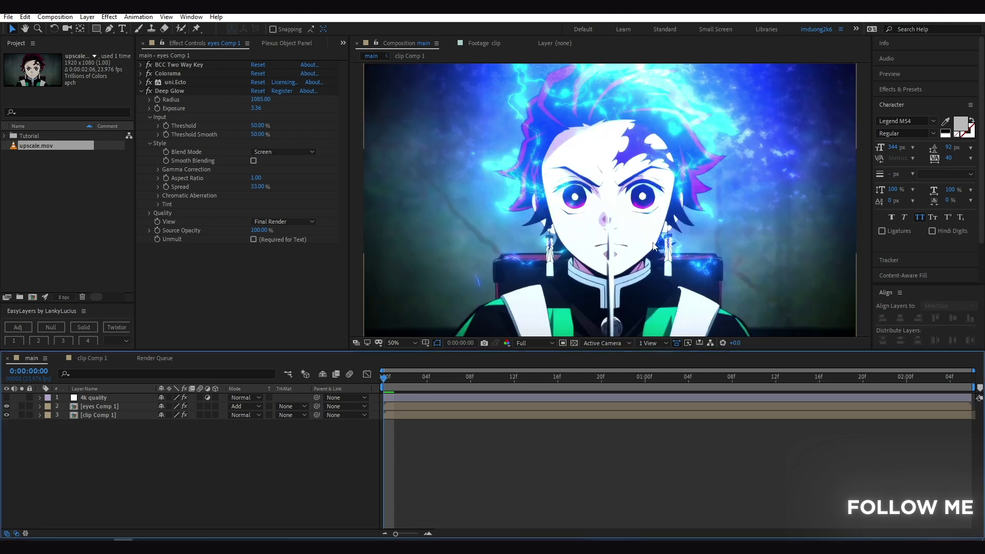
{"action": "left_click", "coordinate": [97, 416]}
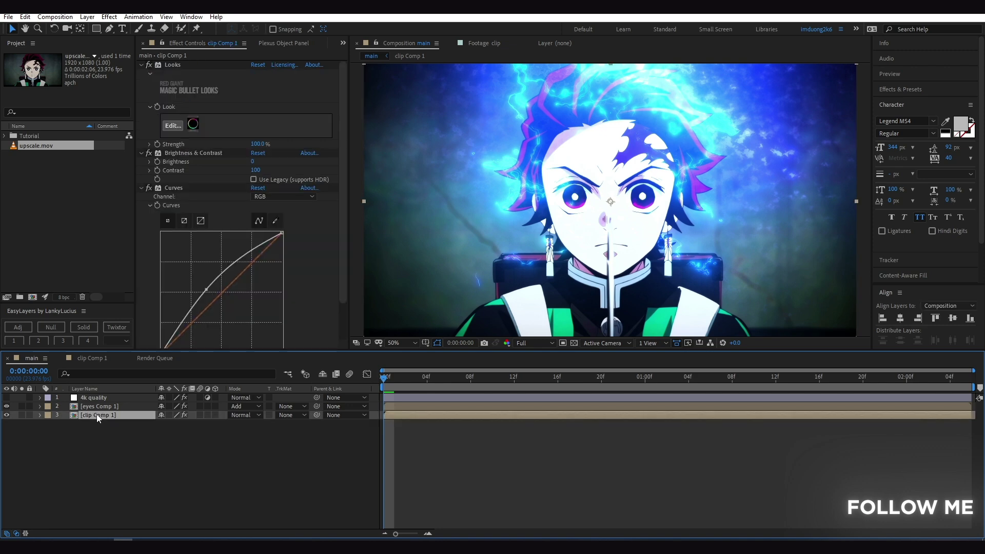
{"action": "left_click", "coordinate": [140, 65]}
Collapse clip Comp 1's Brightness & Contrast and Curves, and hide the eyes Comp 1 layer
{"action": "left_click", "coordinate": [140, 73]}
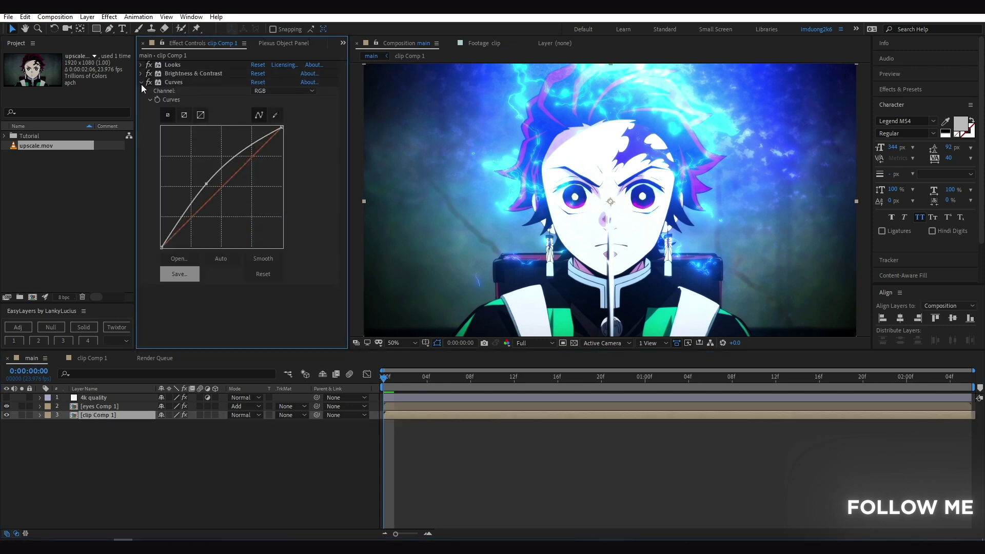
{"action": "left_click", "coordinate": [141, 82]}
{"action": "left_click", "coordinate": [72, 433]}
{"action": "left_click", "coordinate": [7, 407]}
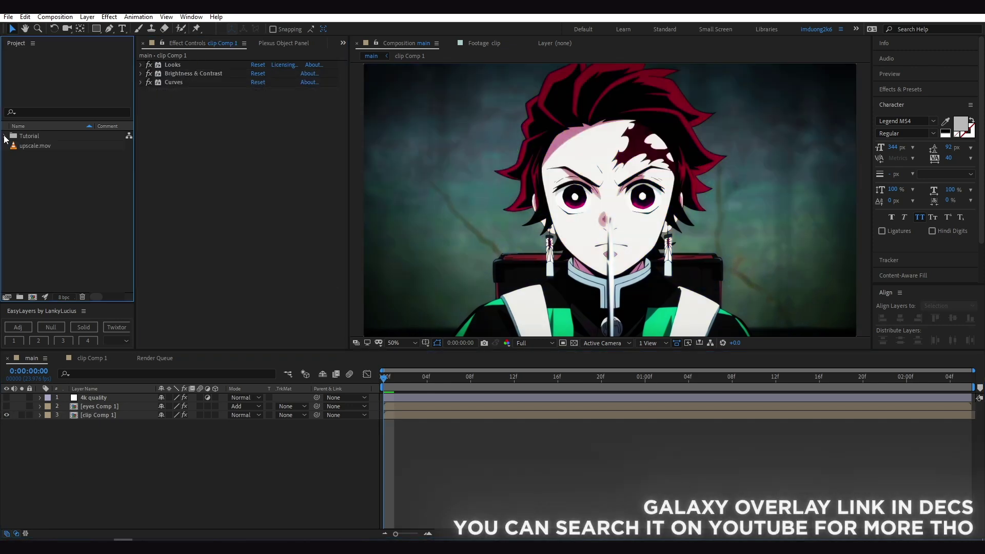
Add galaxy.mp4 from the Tutorial folder above clip Comp 1 at 118% scale
{"action": "left_click", "coordinate": [5, 135]}
{"action": "left_click", "coordinate": [44, 175]}
{"action": "left_click_drag", "start_coordinate": [60, 179], "coordinate": [115, 411]}
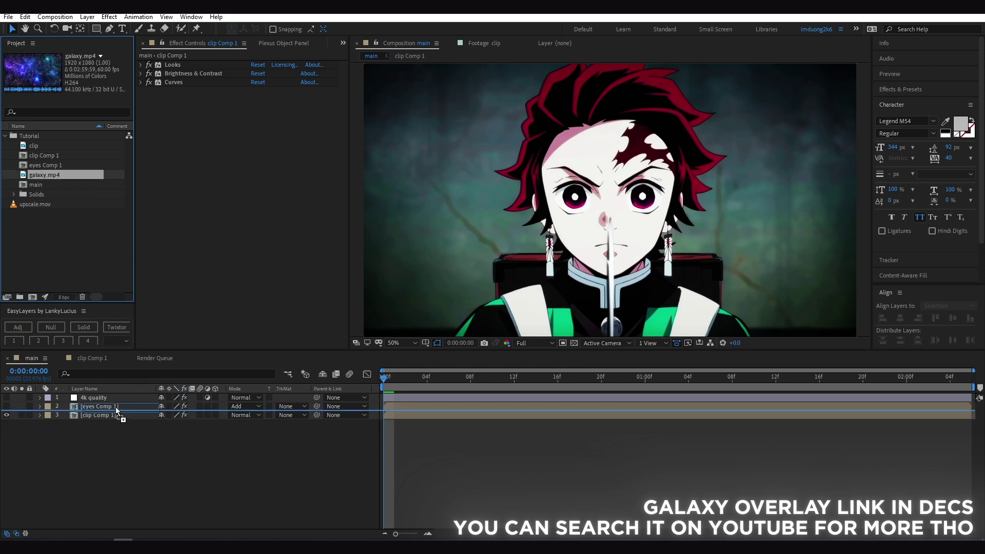
{"action": "key", "text": "s"}
{"action": "left_click_drag", "start_coordinate": [177, 423], "coordinate": [186, 424]}
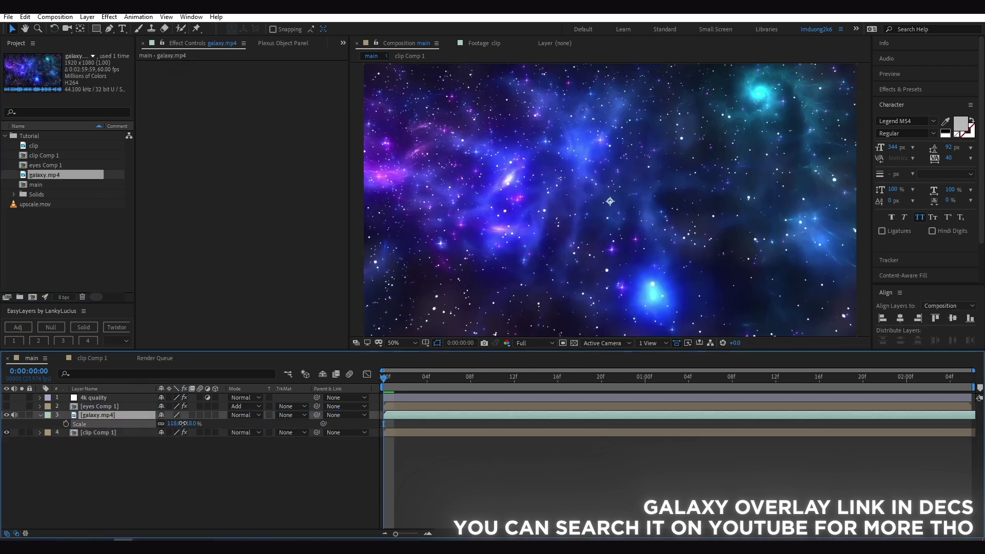
Try Add and Soft Light on galaxy.mp4, settling on Overlay blending
{"action": "left_click", "coordinate": [241, 415]}
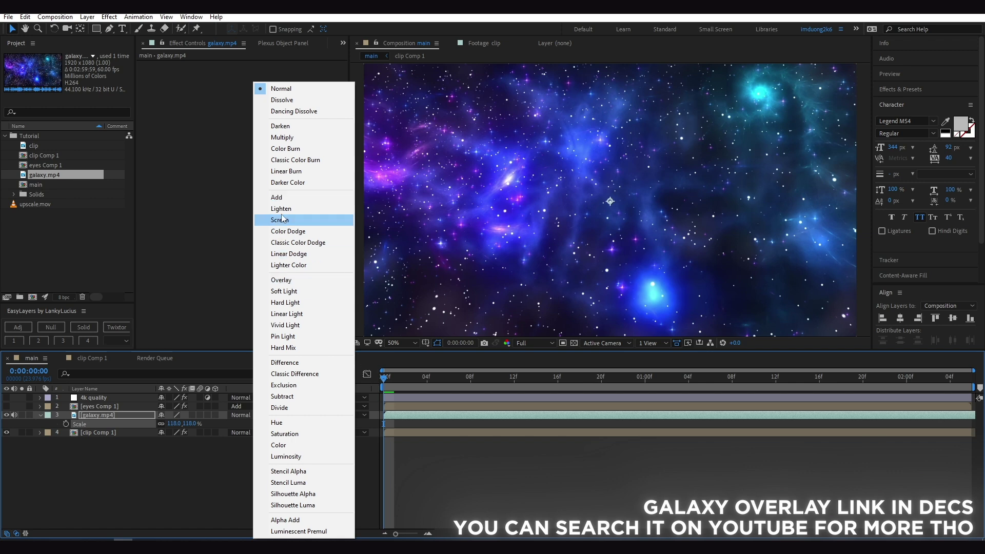
{"action": "left_click", "coordinate": [278, 197]}
{"action": "left_click", "coordinate": [256, 414]}
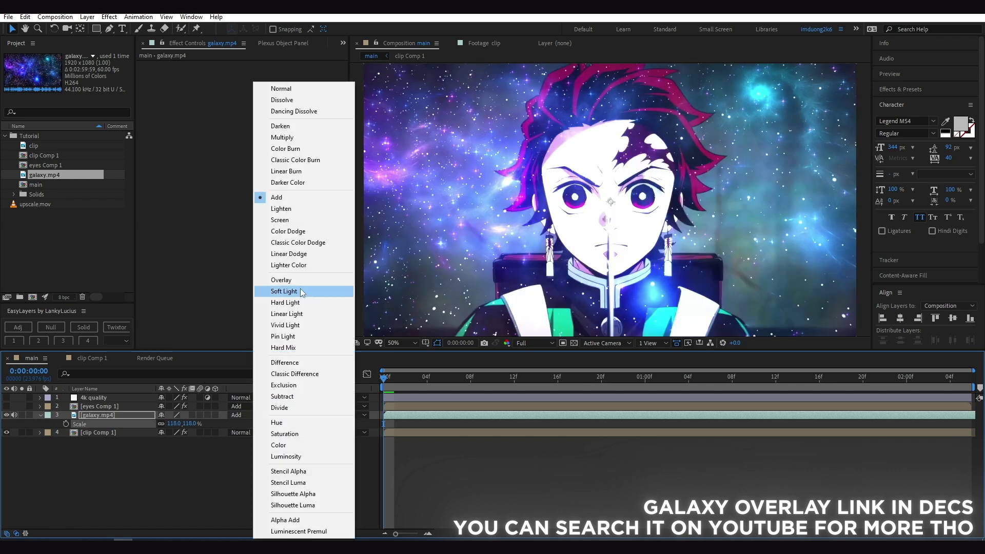
{"action": "left_click", "coordinate": [303, 290]}
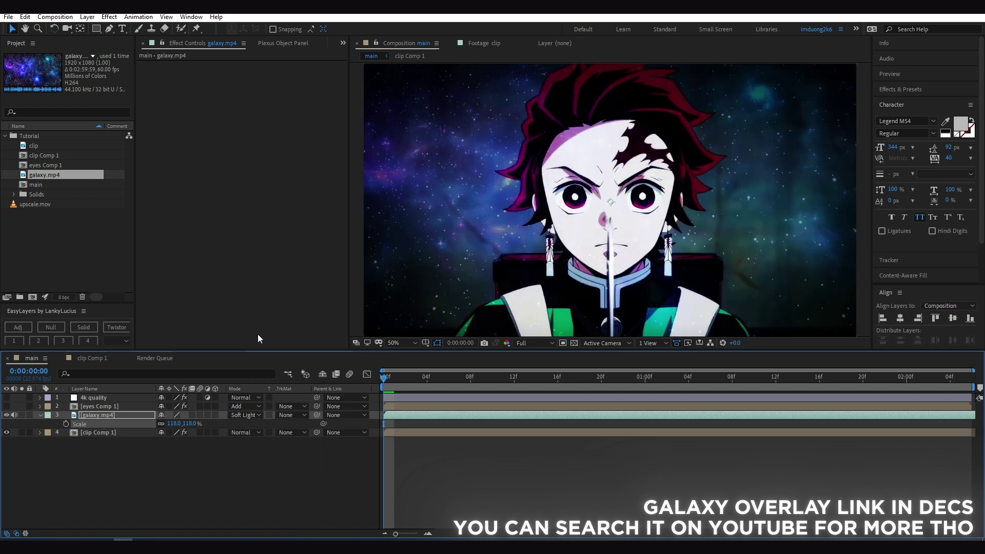
{"action": "left_click", "coordinate": [243, 416]}
{"action": "left_click", "coordinate": [279, 280]}
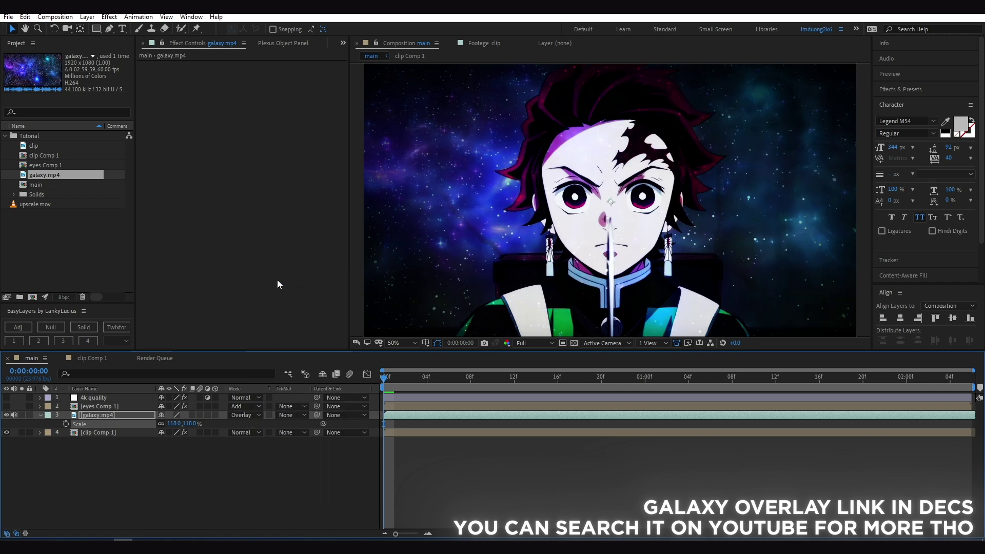
{"action": "left_click", "coordinate": [606, 450]}
{"action": "left_click", "coordinate": [121, 433]}
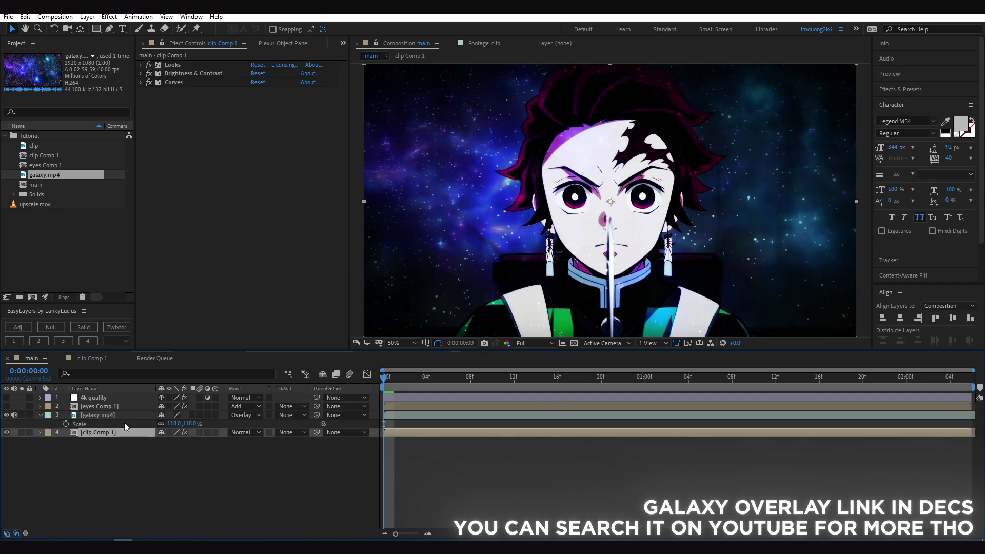
Darken clip Comp 1 with a slight downward Curves bend and open the Magic Bullet Looks editor
{"action": "left_click", "coordinate": [141, 82]}
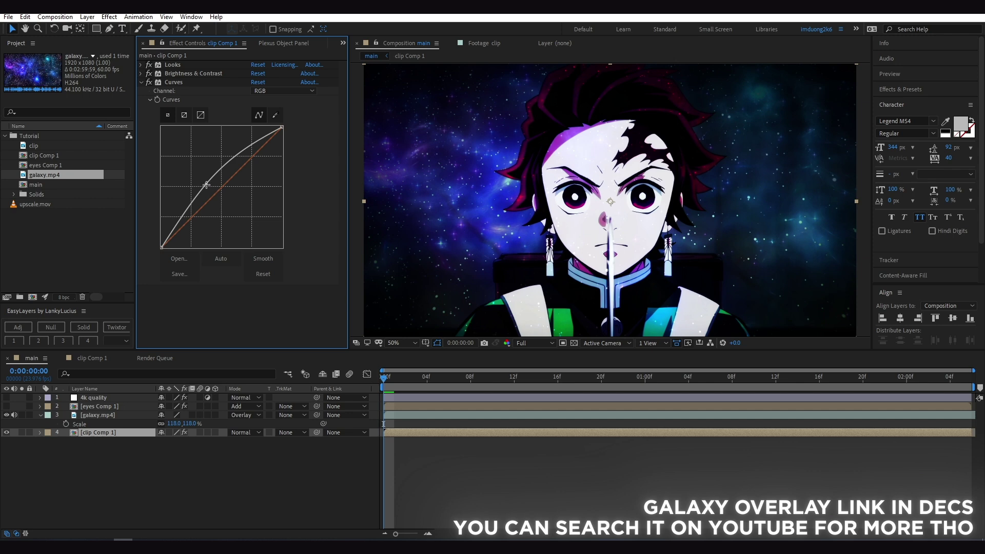
{"action": "mouse_move", "coordinate": [220, 188]}
{"action": "left_mouse_down"}
{"action": "mouse_move", "coordinate": [236, 201]}
{"action": "mouse_move", "coordinate": [228, 193]}
{"action": "left_mouse_up"}
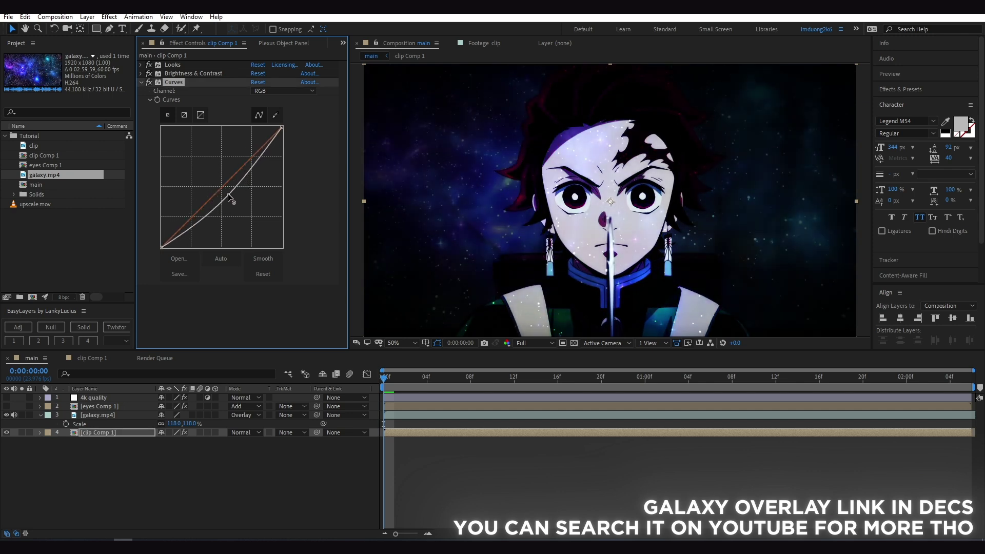
{"action": "left_click", "coordinate": [141, 65]}
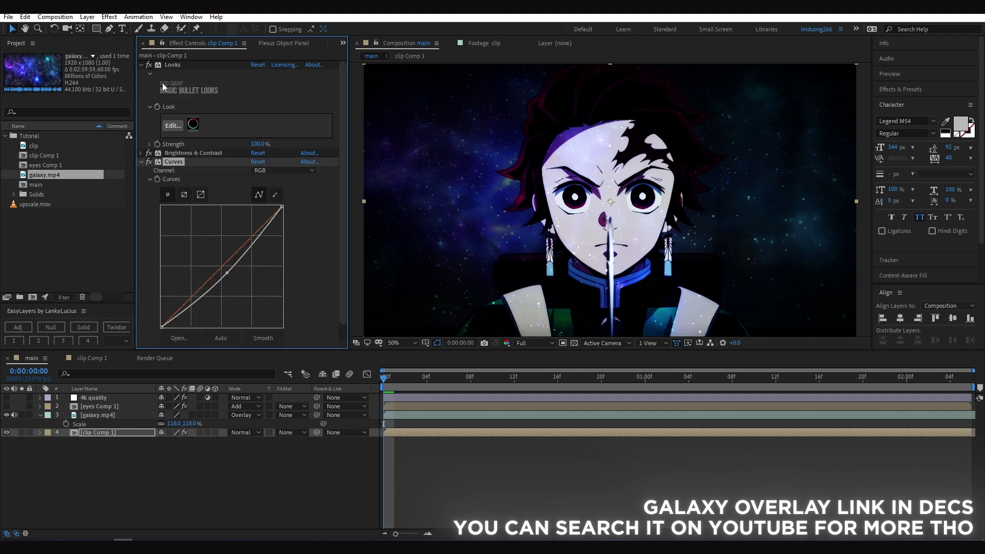
{"action": "left_click", "coordinate": [172, 125]}
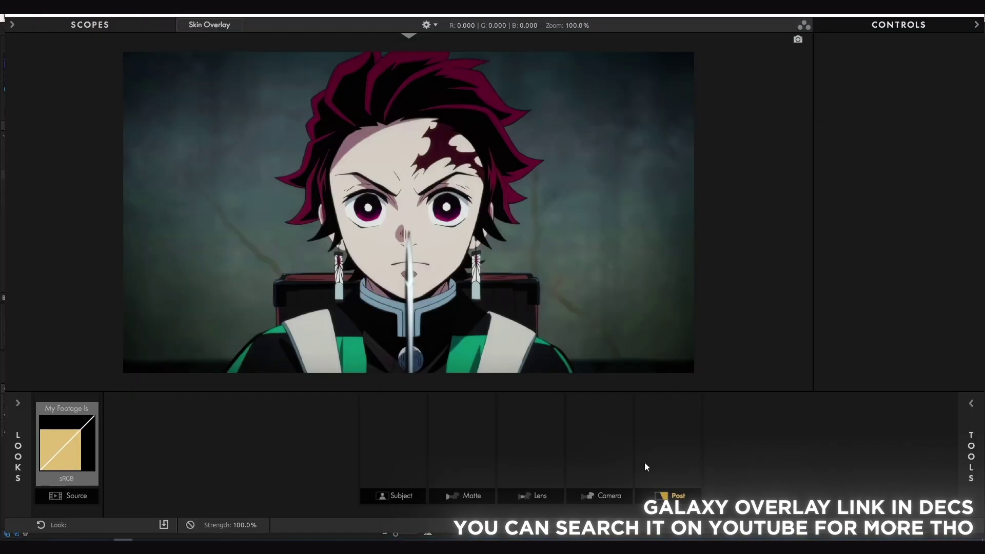
Add HSL Colors in the Post stage with orange saturation +65.4% and yellow +8.1%
{"action": "left_click", "coordinate": [646, 461]}
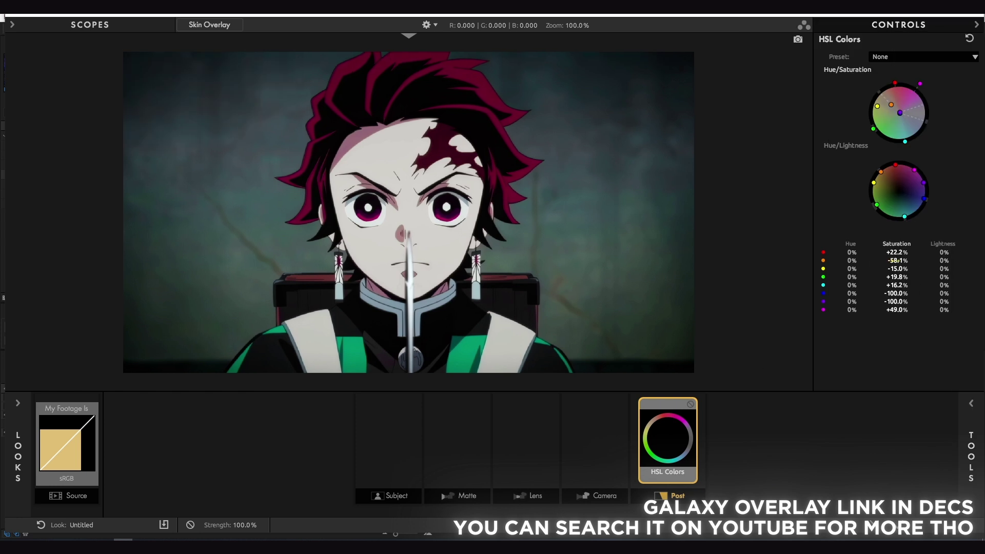
{"action": "left_click_drag", "start_coordinate": [896, 260], "coordinate": [919, 260]}
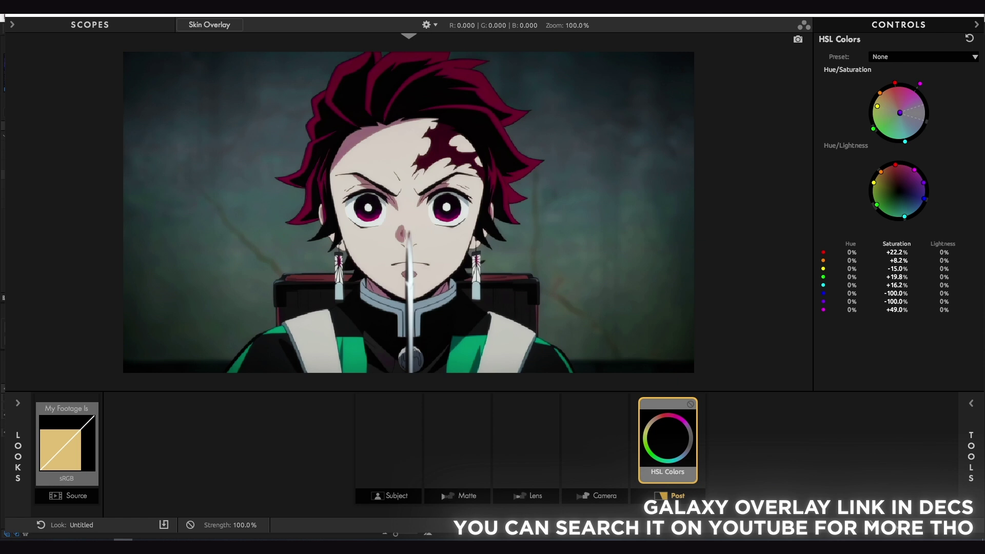
{"action": "left_click_drag", "start_coordinate": [877, 107], "coordinate": [874, 105]}
{"action": "mouse_move", "coordinate": [903, 267]}
{"action": "left_mouse_down"}
{"action": "mouse_move", "coordinate": [939, 261]}
{"action": "mouse_move", "coordinate": [862, 386]}
{"action": "left_mouse_up"}
{"action": "left_click_drag", "start_coordinate": [899, 267], "coordinate": [899, 388]}
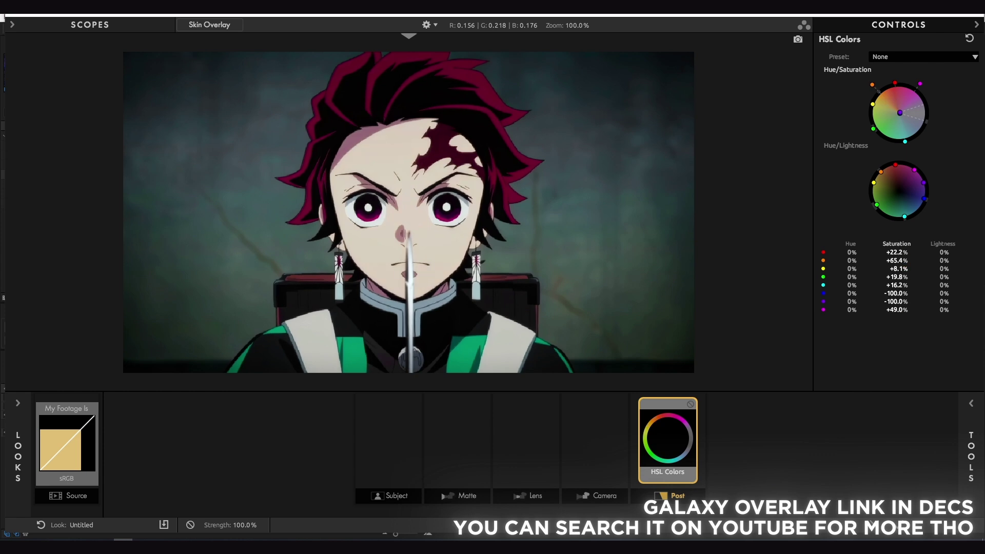
{"action": "left_click", "coordinate": [902, 531]}
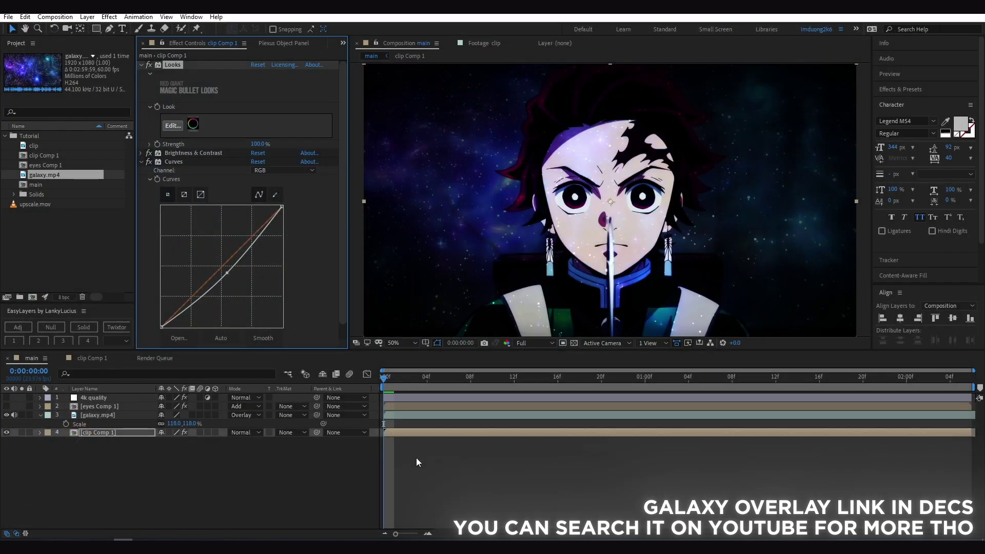
Mute galaxy.mp4's audio and solo the layer, removing an accidentally applied Deep Glow
{"action": "left_click", "coordinate": [231, 465]}
{"action": "left_click", "coordinate": [40, 415]}
{"action": "left_click", "coordinate": [13, 414]}
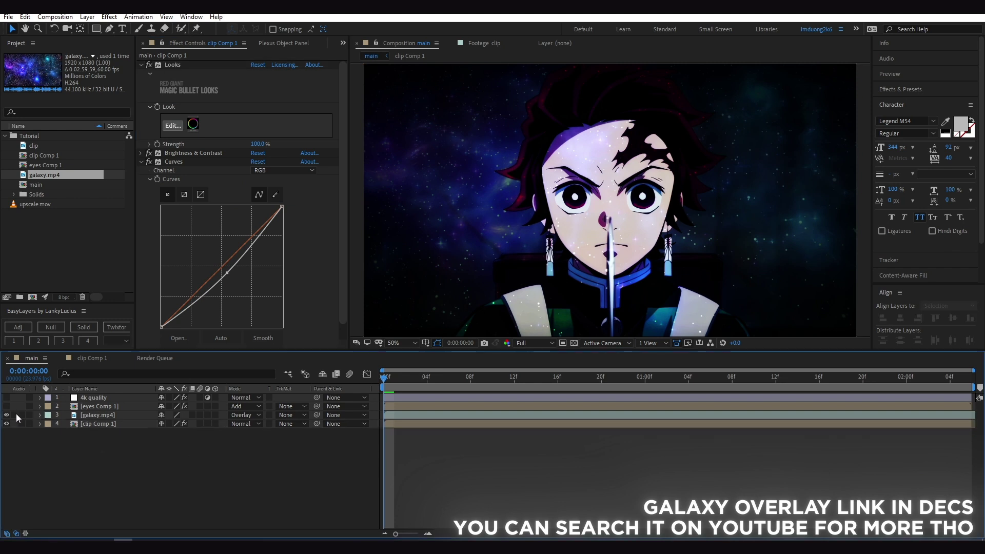
{"action": "left_click", "coordinate": [119, 415]}
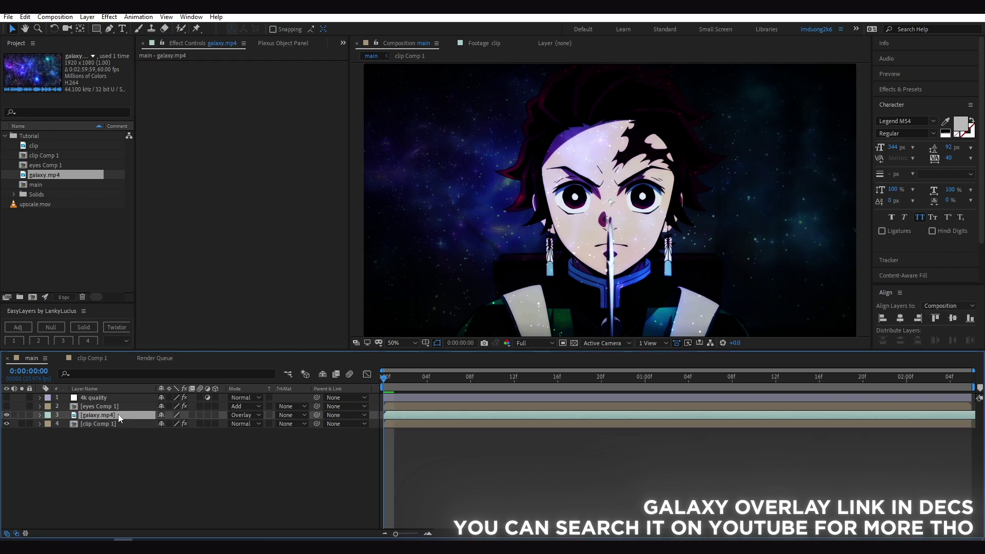
{"action": "key", "text": "ctrl+space"}
{"action": "type", "text": "de"}
{"action": "key", "text": "Return"}
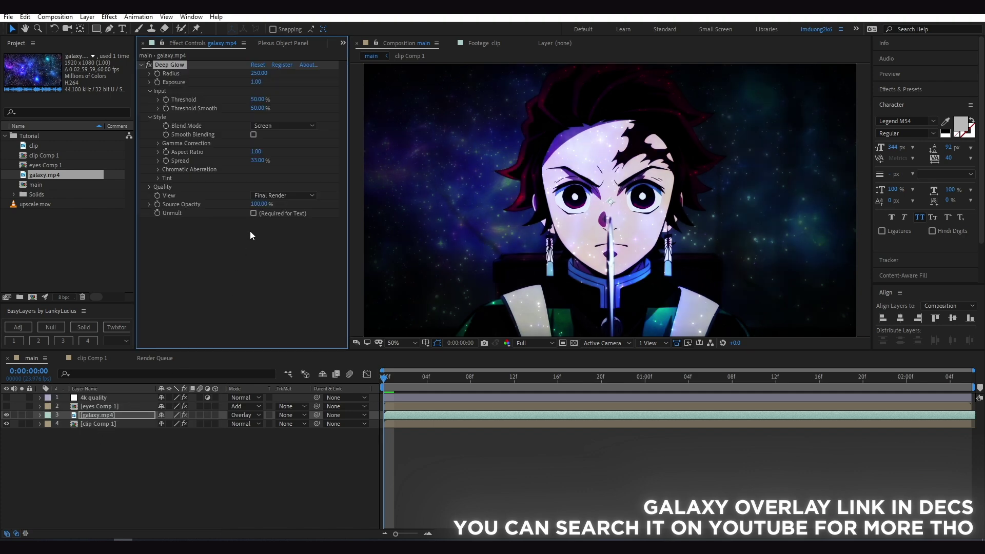
{"action": "key", "text": "Delete"}
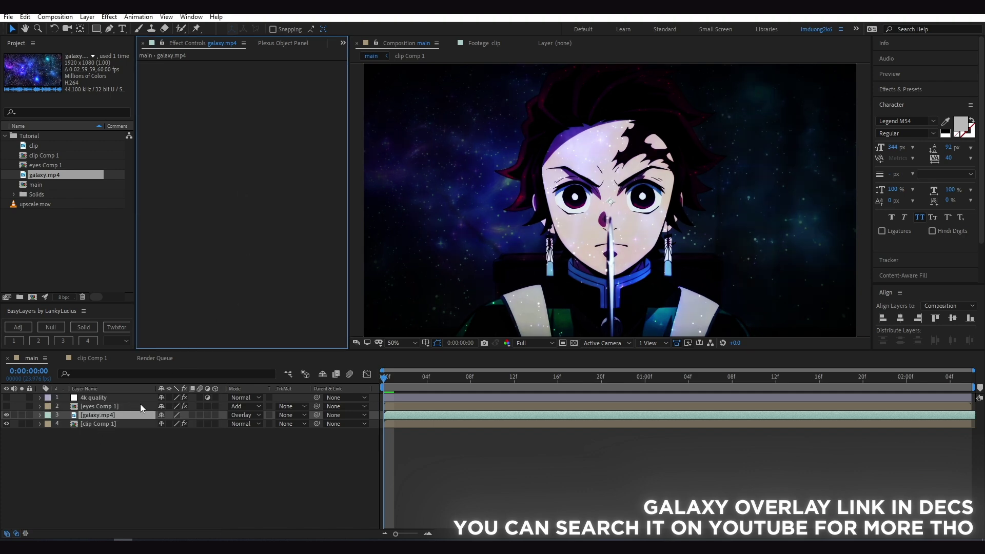
{"action": "left_click", "coordinate": [22, 415]}
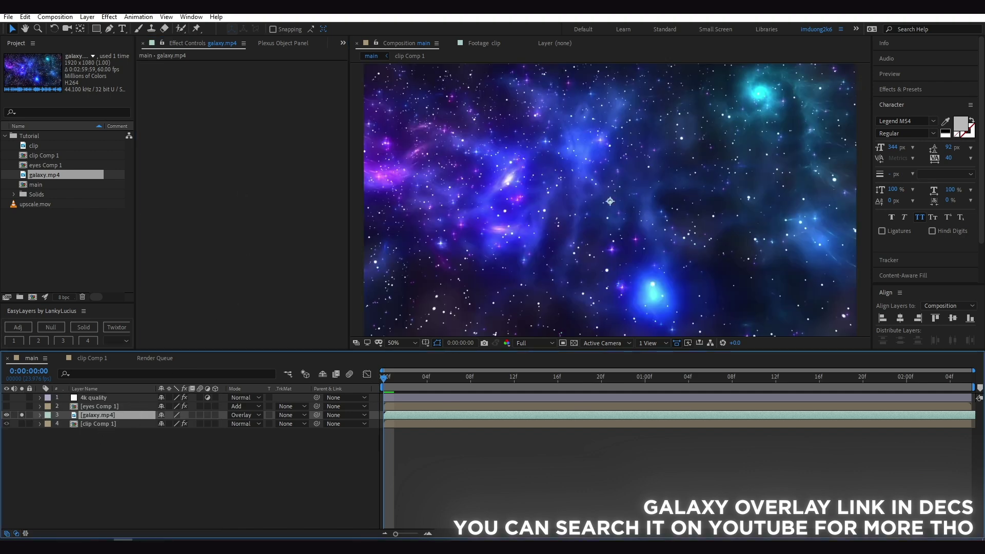
Darken the galaxy layer with a downward Curves bend
{"action": "key", "text": "ctrl+space"}
{"action": "type", "text": "cur"}
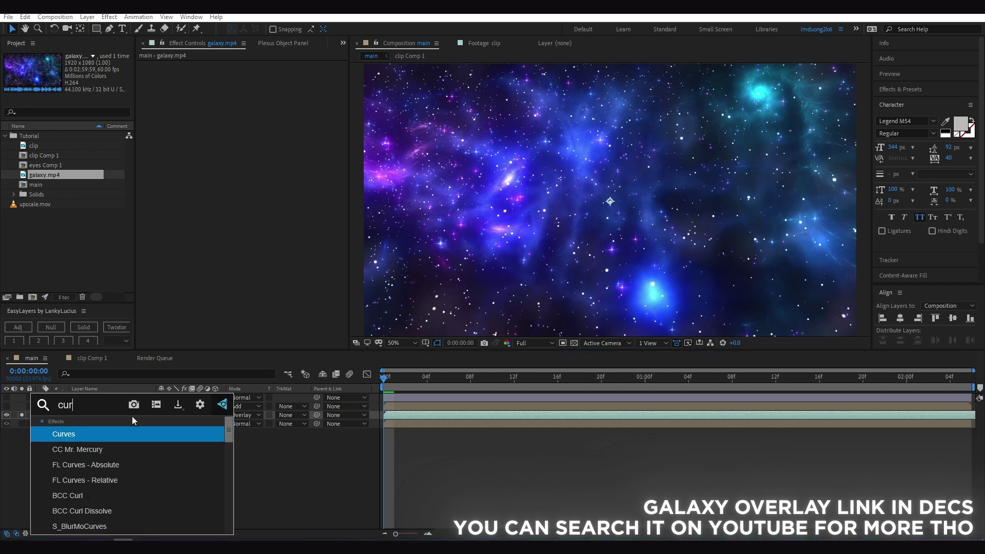
{"action": "key", "text": "Return"}
{"action": "left_click_drag", "start_coordinate": [224, 171], "coordinate": [229, 177]}
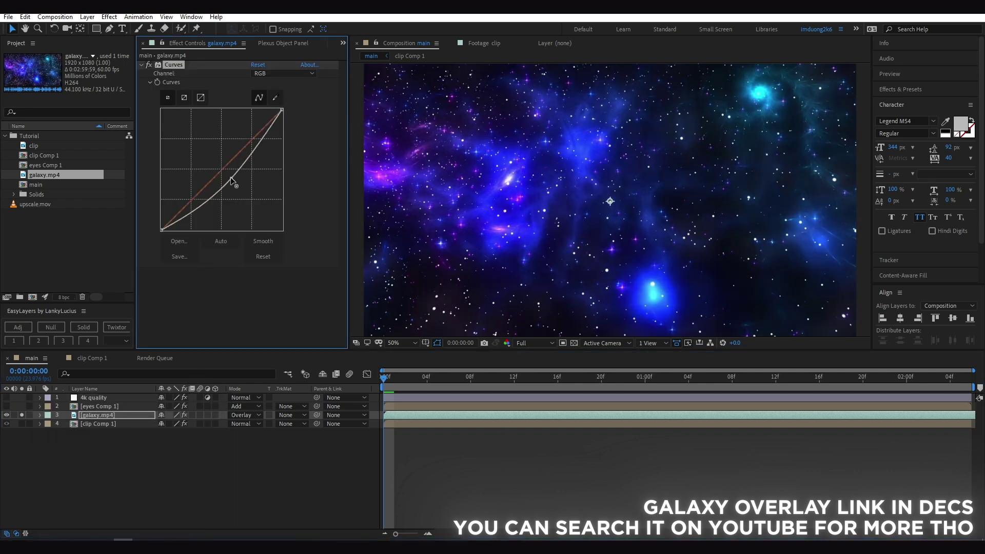
Add Hue/Saturation at Saturation -30 and Hue +41°, ordered above Curves
{"action": "key", "text": "ctrl+space"}
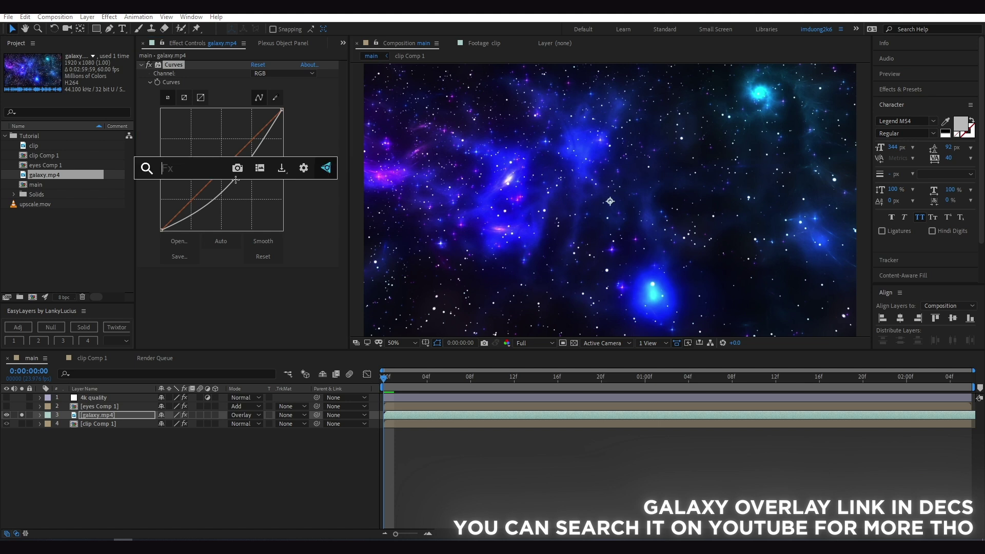
{"action": "type", "text": "h"}
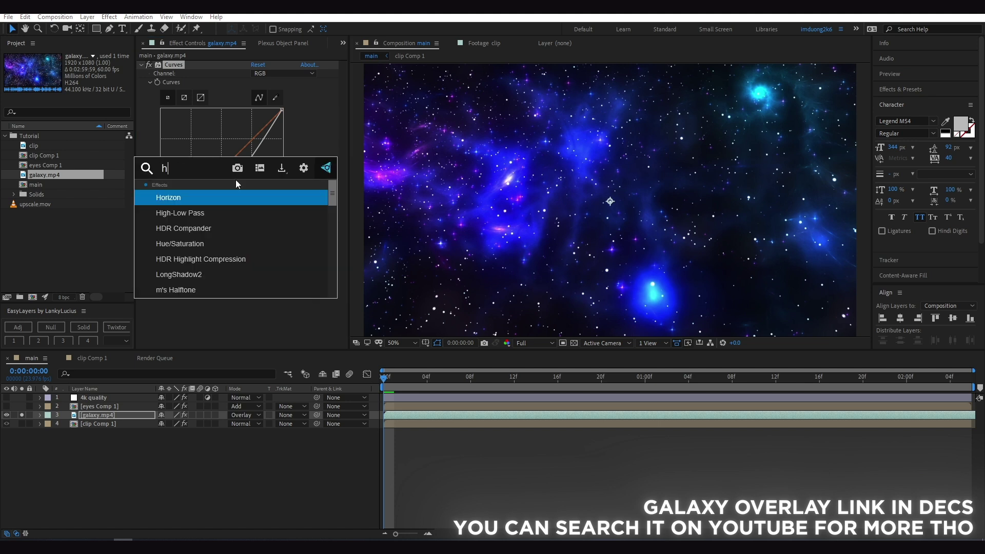
{"action": "type", "text": "ue"}
{"action": "key", "text": "Return"}
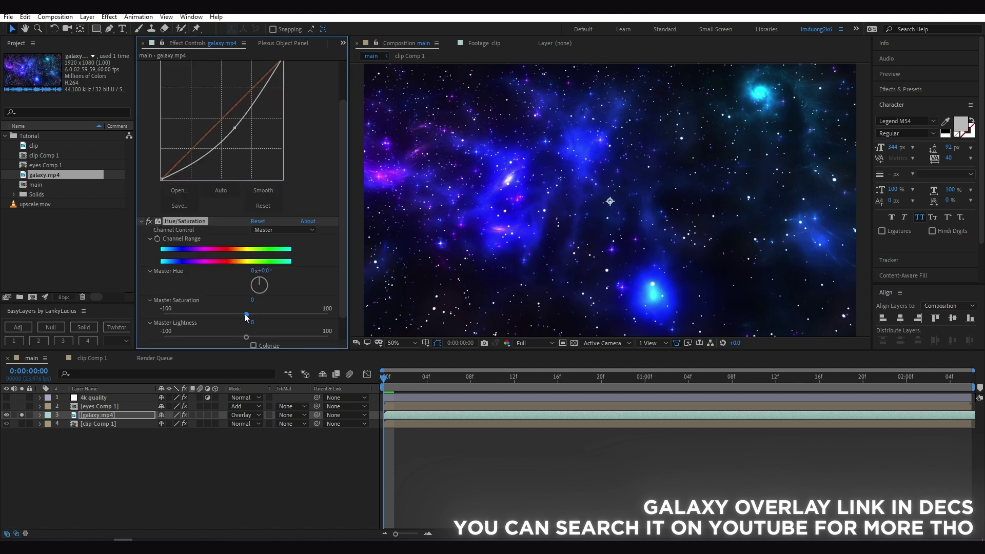
{"action": "left_click_drag", "start_coordinate": [240, 317], "coordinate": [222, 315]}
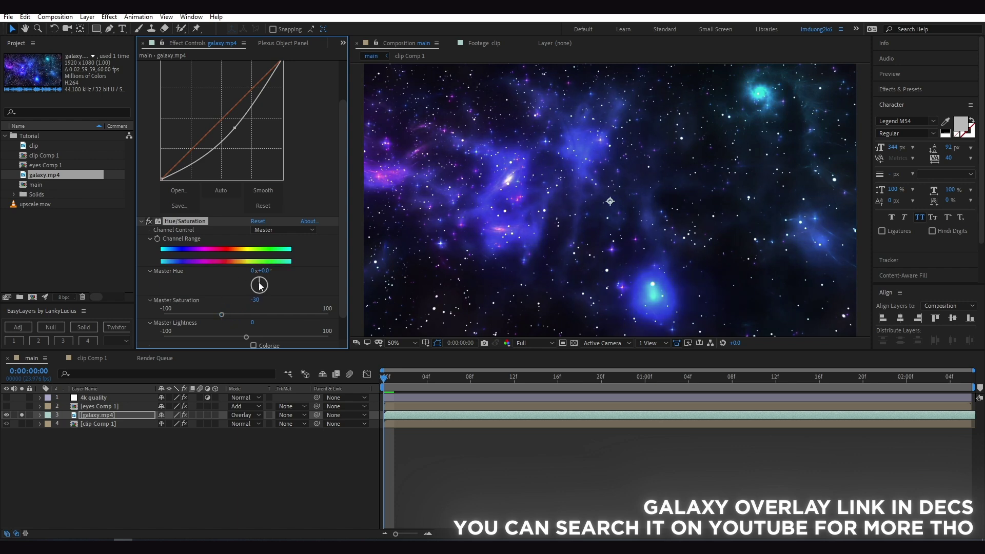
{"action": "mouse_move", "coordinate": [257, 282]}
{"action": "left_mouse_down"}
{"action": "mouse_move", "coordinate": [269, 285]}
{"action": "mouse_move", "coordinate": [275, 267]}
{"action": "left_mouse_up"}
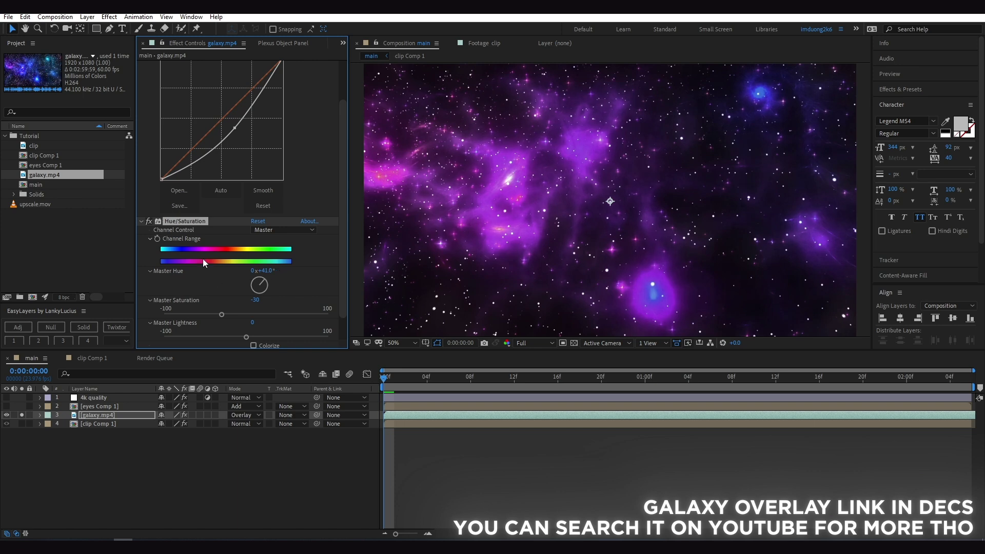
{"action": "scroll", "coordinate": [181, 273], "scroll_direction": "up", "scroll_amount": 2}
{"action": "left_click_drag", "start_coordinate": [181, 273], "coordinate": [196, 63]}
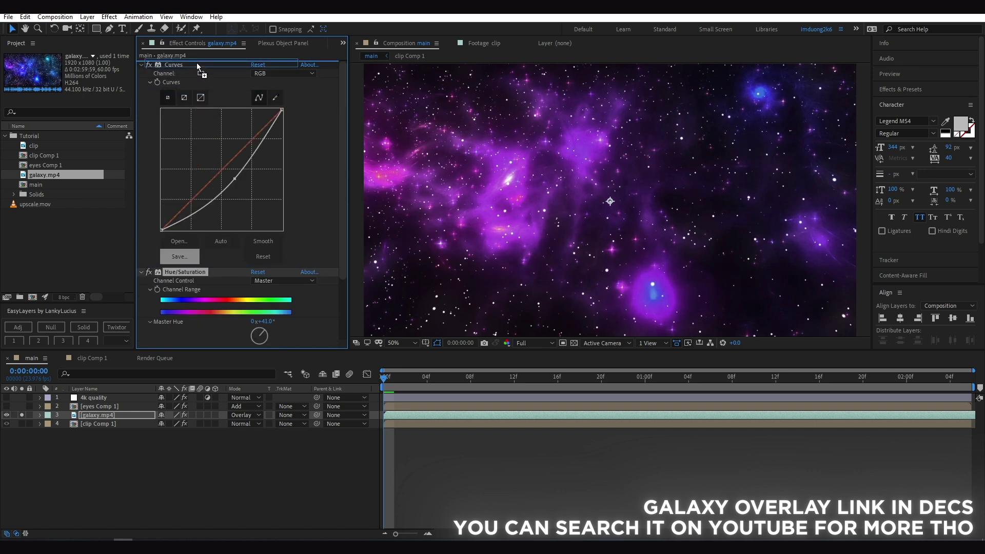
{"action": "left_click", "coordinate": [141, 65]}
{"action": "left_click", "coordinate": [141, 74]}
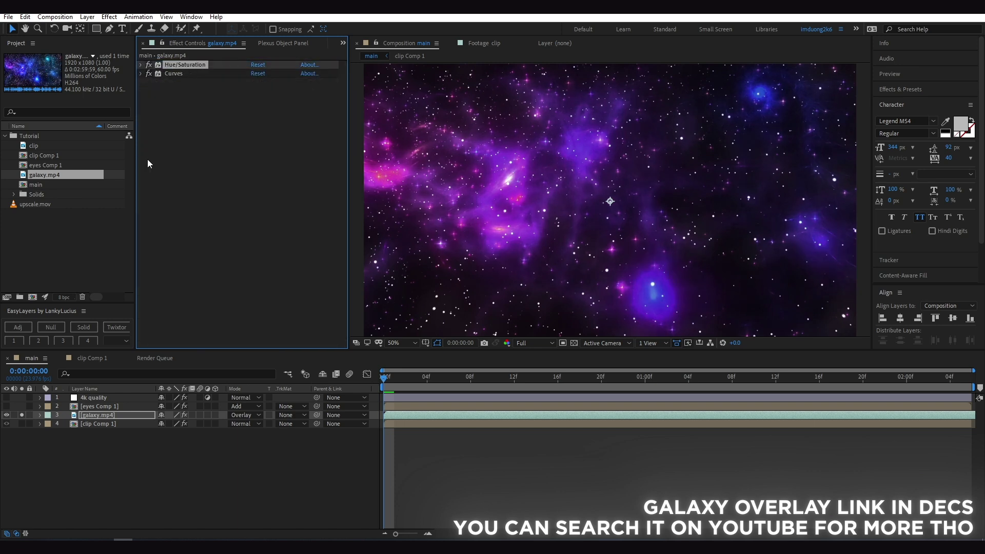
Show the anime clip again and blend galaxy.mp4 in Add mode
{"action": "left_click", "coordinate": [7, 424]}
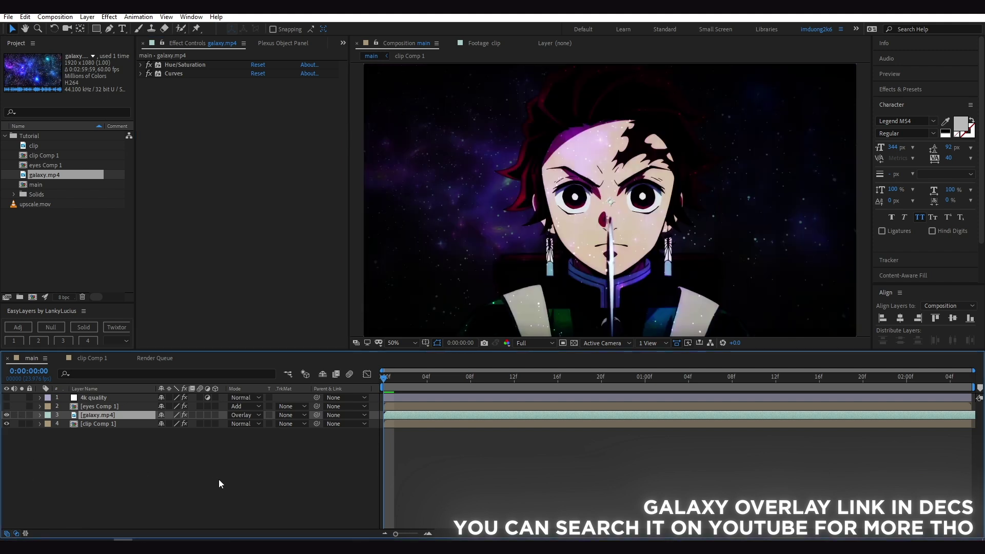
{"action": "left_click", "coordinate": [218, 479]}
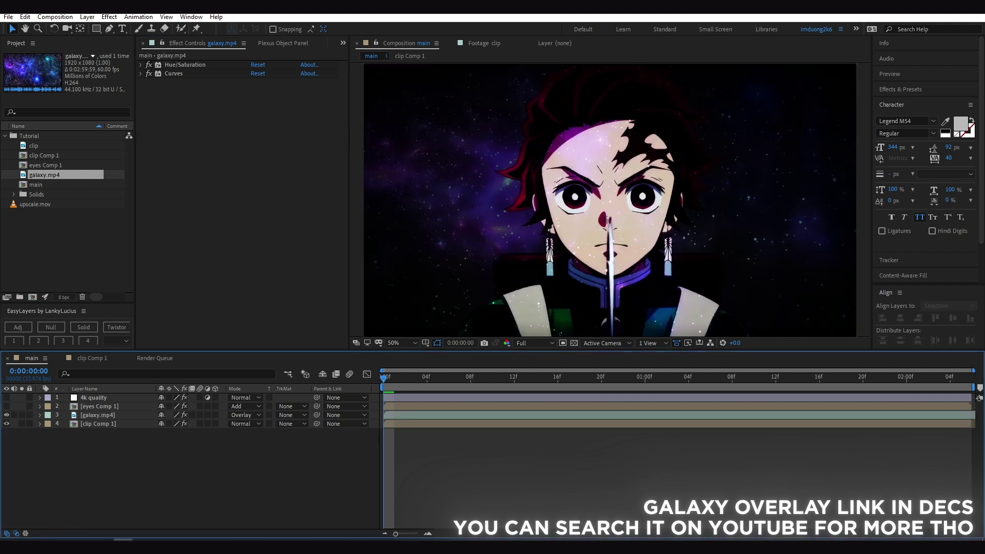
{"action": "left_click", "coordinate": [95, 417]}
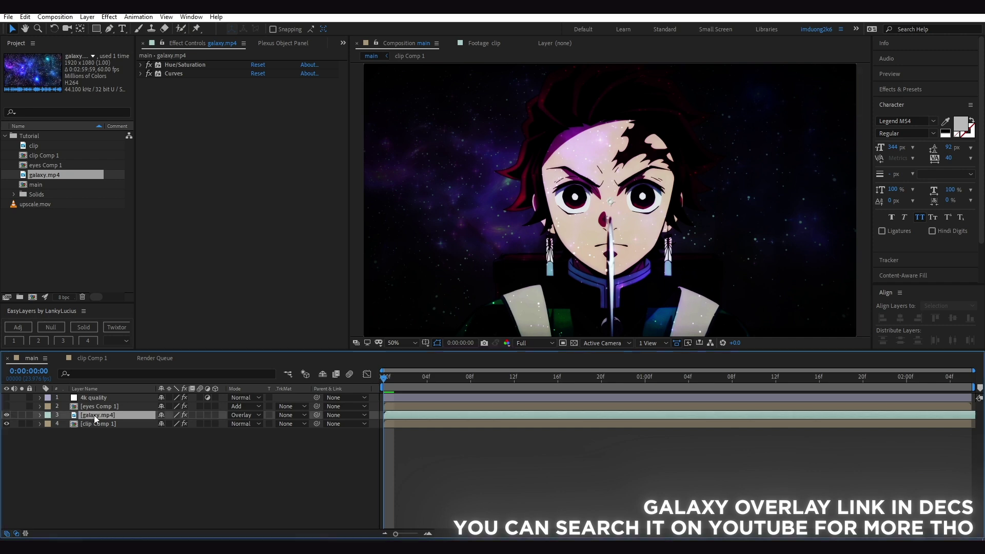
{"action": "left_click", "coordinate": [245, 415]}
{"action": "left_click", "coordinate": [287, 198]}
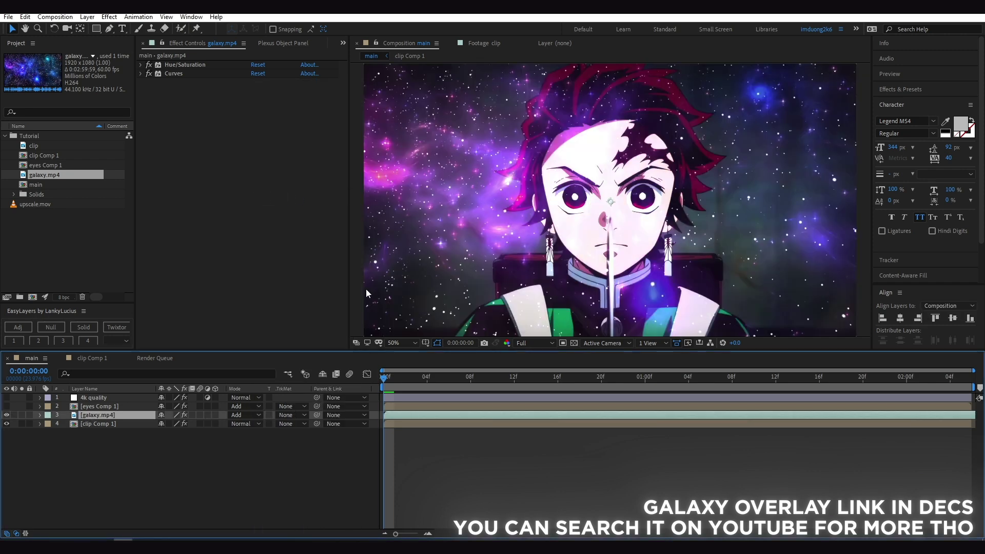
Lower clip Comp 1's Brightness & Contrast brightness to -77 to dim the character
{"action": "left_click", "coordinate": [83, 424]}
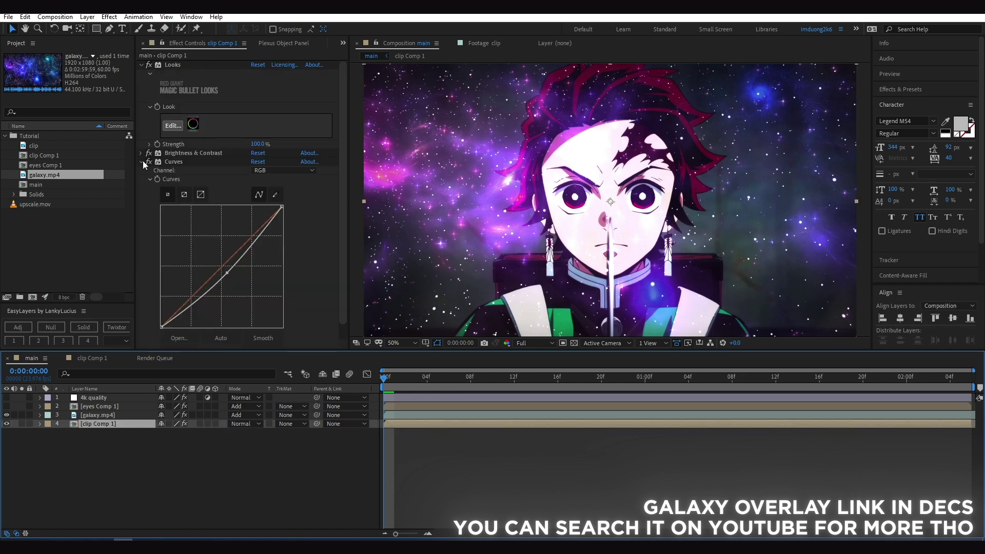
{"action": "left_click", "coordinate": [142, 161]}
{"action": "left_click", "coordinate": [141, 65]}
{"action": "left_click", "coordinate": [141, 73]}
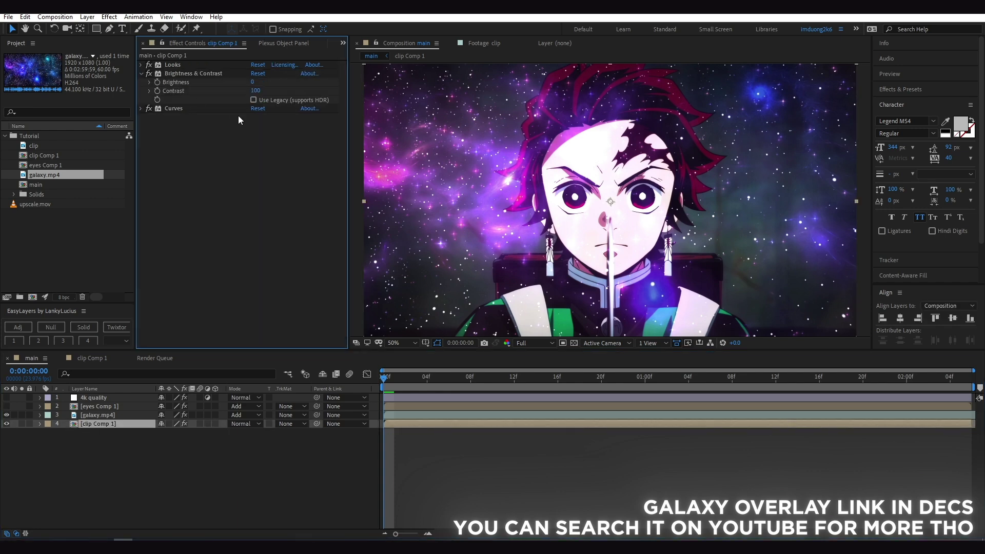
{"action": "left_click_drag", "start_coordinate": [255, 82], "coordinate": [219, 87]}
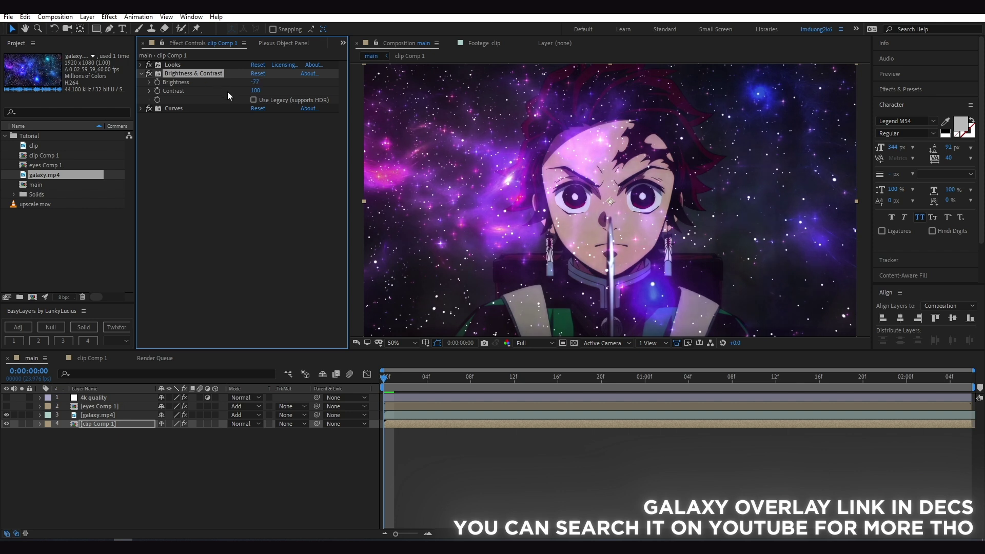
Try Lighten and Color Dodge on galaxy.mp4, then return its blend mode to Overlay
{"action": "left_click", "coordinate": [156, 444]}
{"action": "left_click", "coordinate": [123, 415]}
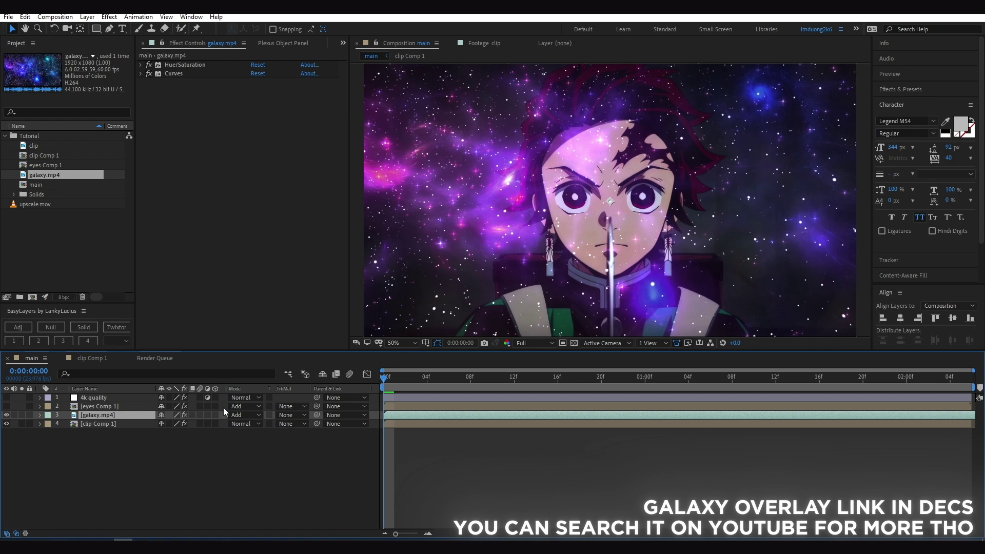
{"action": "left_click", "coordinate": [240, 415]}
{"action": "left_click", "coordinate": [281, 209]}
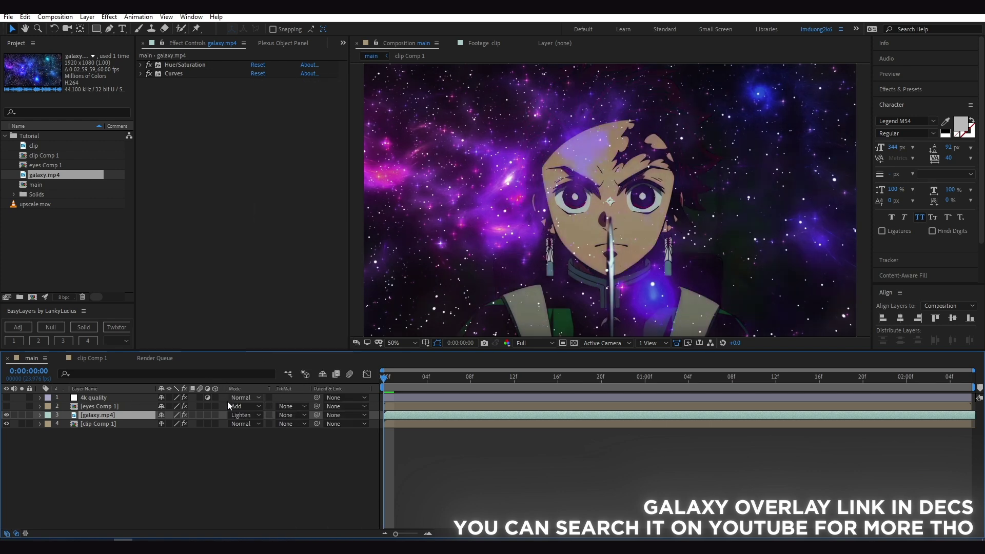
{"action": "left_click", "coordinate": [241, 415]}
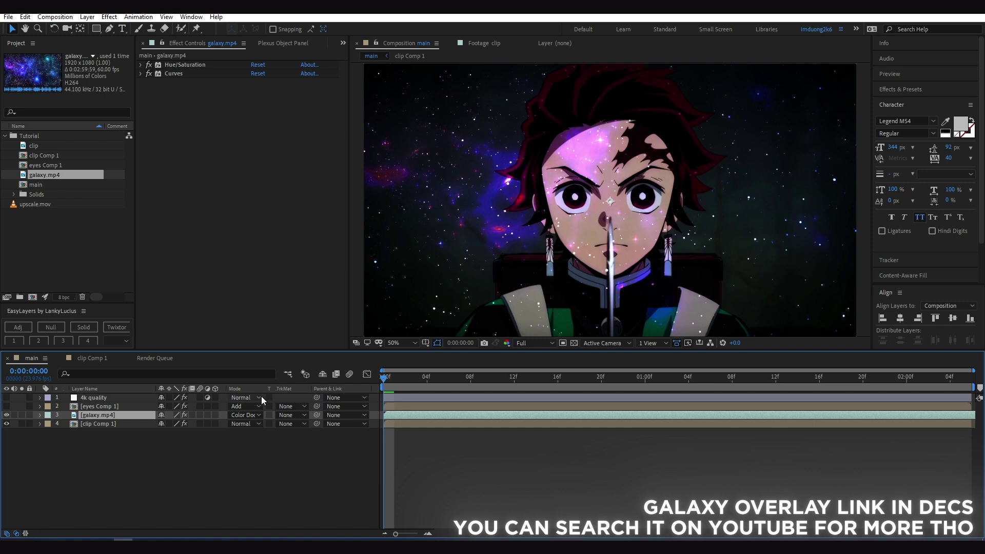
{"action": "left_click", "coordinate": [245, 415]}
{"action": "left_click", "coordinate": [298, 245]}
{"action": "left_click", "coordinate": [243, 415]}
{"action": "left_click", "coordinate": [282, 280]}
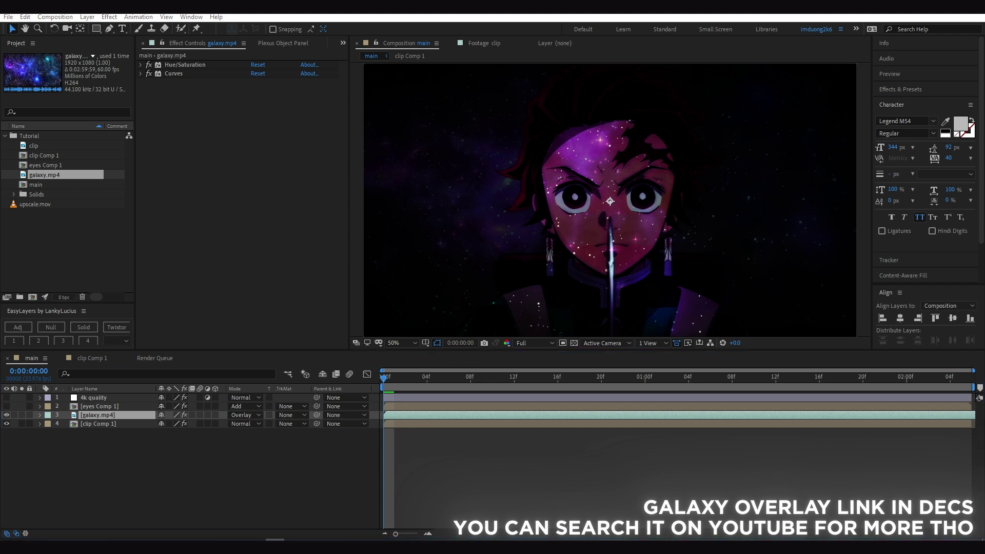
Reset clip Comp 1's Brightness back to 0
{"action": "left_click", "coordinate": [98, 424]}
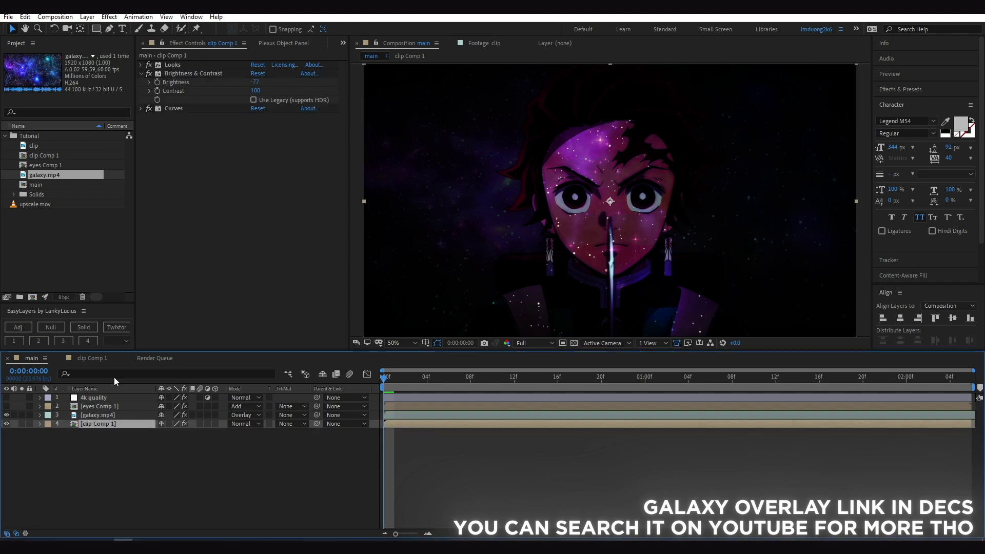
{"action": "left_click_drag", "start_coordinate": [255, 82], "coordinate": [309, 81]}
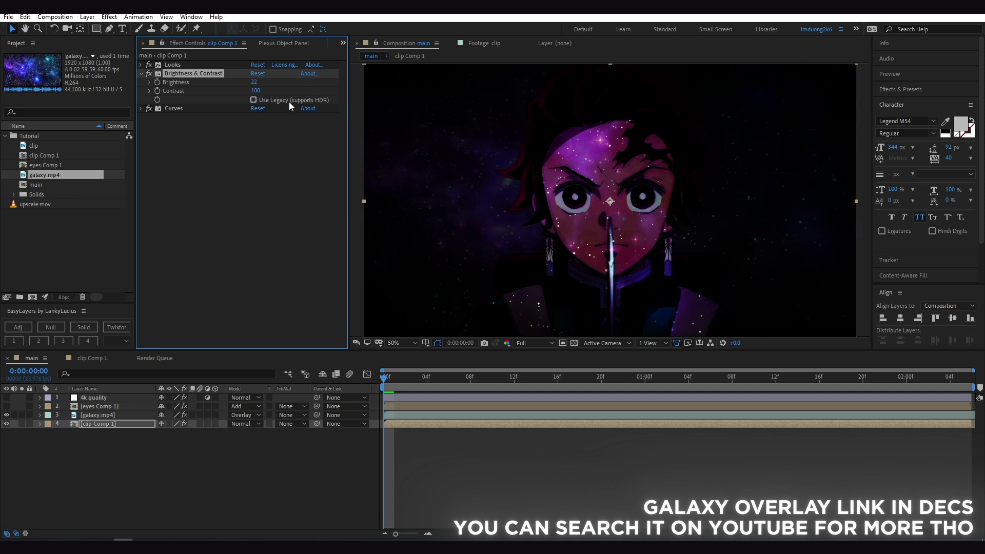
{"action": "left_click", "coordinate": [254, 82]}
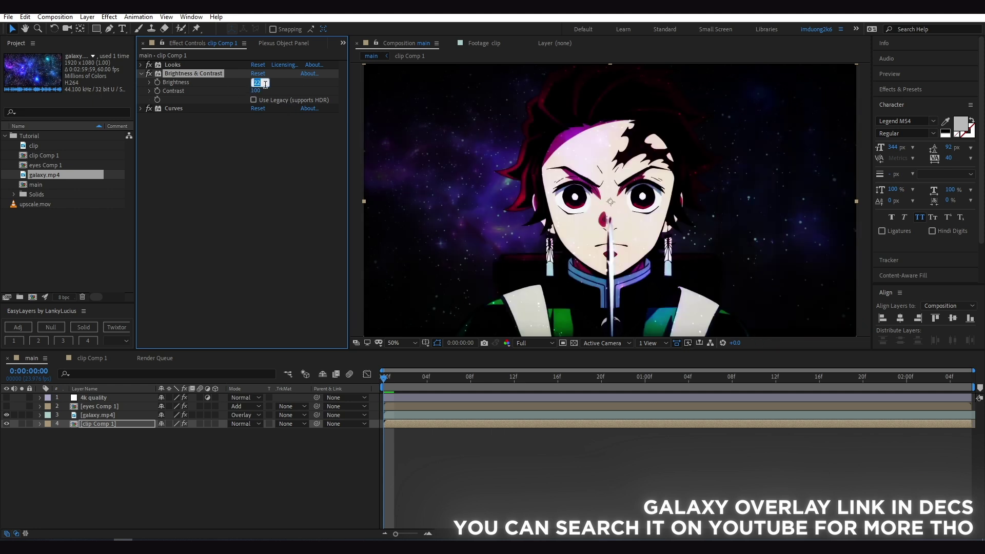
{"action": "type", "text": "90"}
{"action": "key", "text": "Return"}
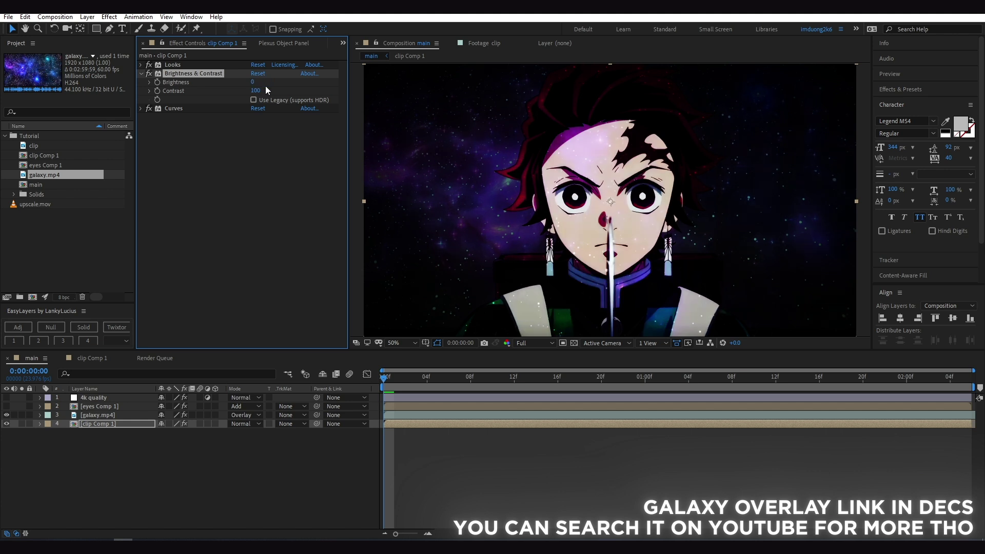
{"action": "left_click", "coordinate": [210, 174]}
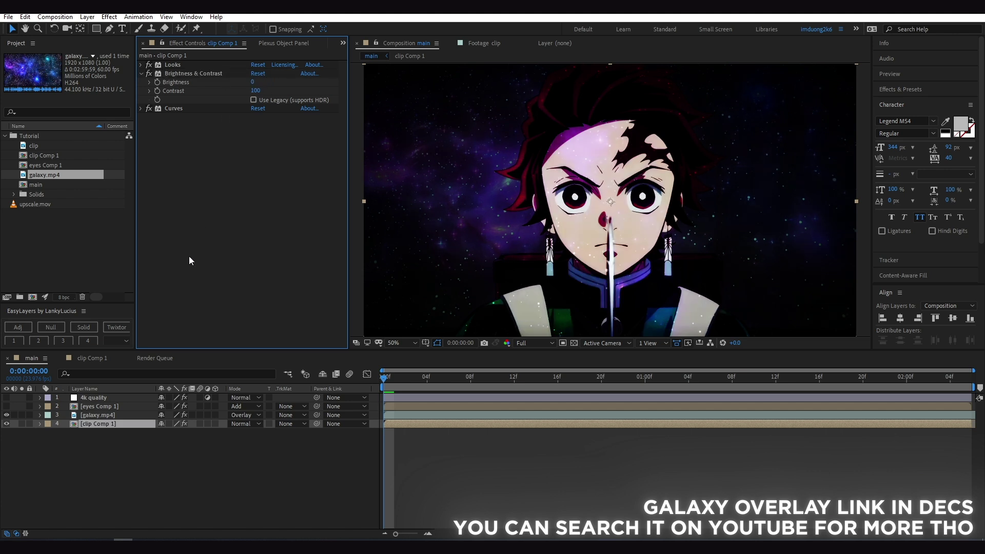
Lift galaxy.mp4's Curves upward to brighten it and turn the eyes Comp 1 glow back on
{"action": "left_click", "coordinate": [126, 416]}
{"action": "left_click", "coordinate": [141, 73]}
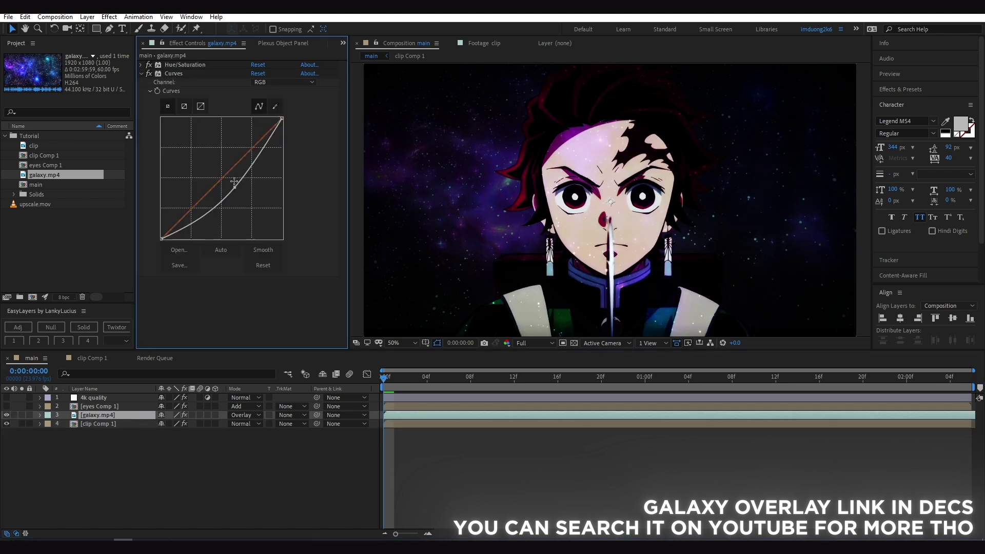
{"action": "left_click_drag", "start_coordinate": [221, 189], "coordinate": [208, 171]}
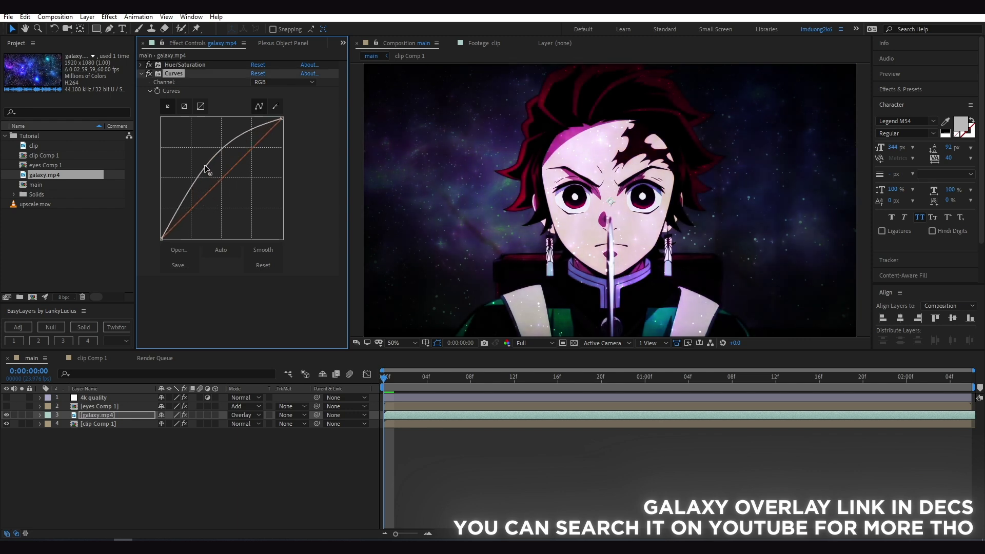
{"action": "left_click", "coordinate": [201, 430]}
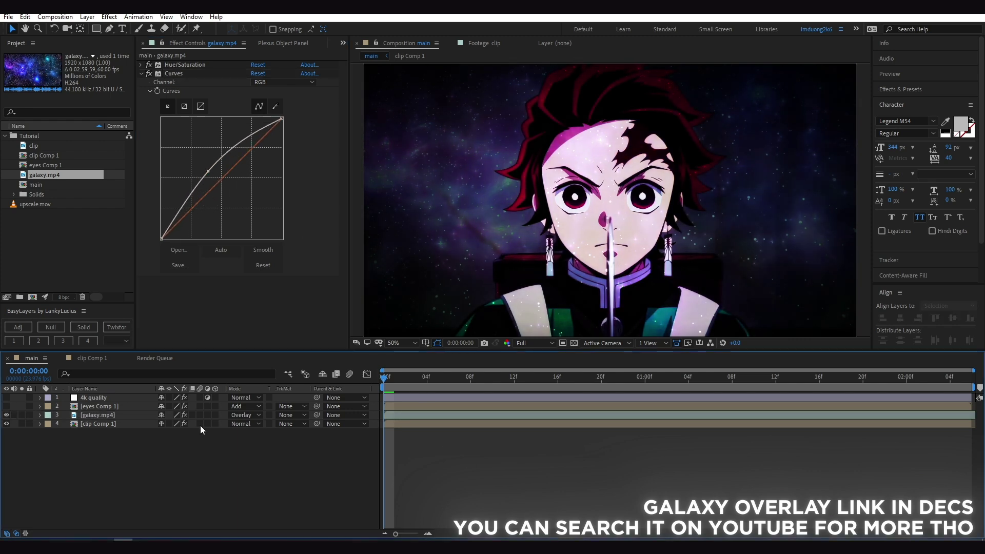
{"action": "left_click", "coordinate": [6, 406]}
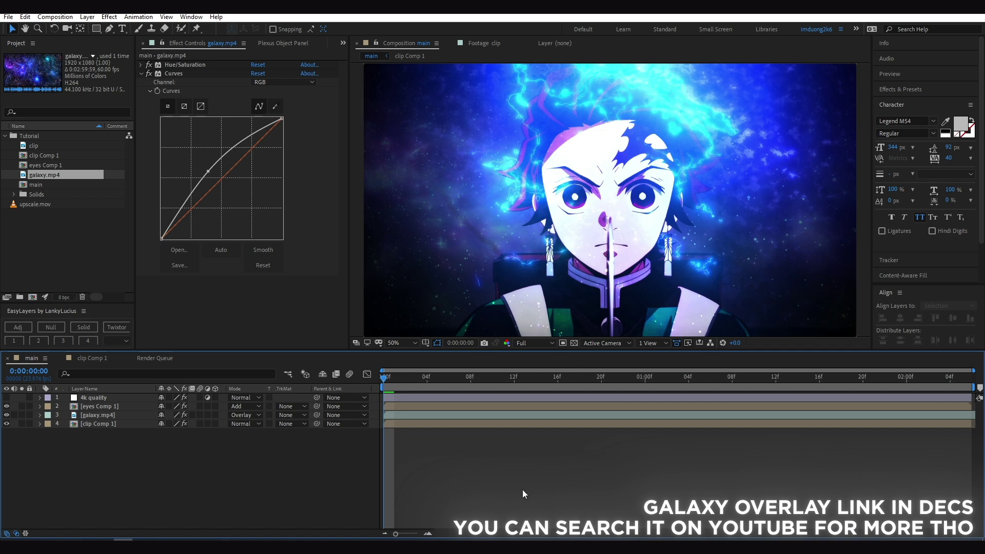
Set the BCC Two Way Key colour on eyes Comp 1 to a dark red
{"action": "left_click", "coordinate": [100, 406]}
{"action": "left_click", "coordinate": [150, 73]}
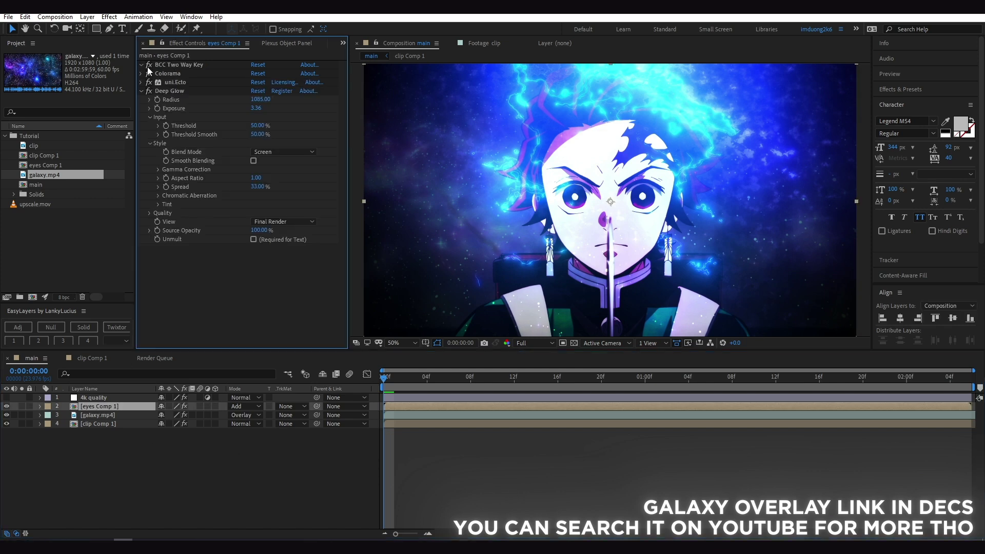
{"action": "left_click", "coordinate": [255, 132]}
{"action": "left_click", "coordinate": [144, 438]}
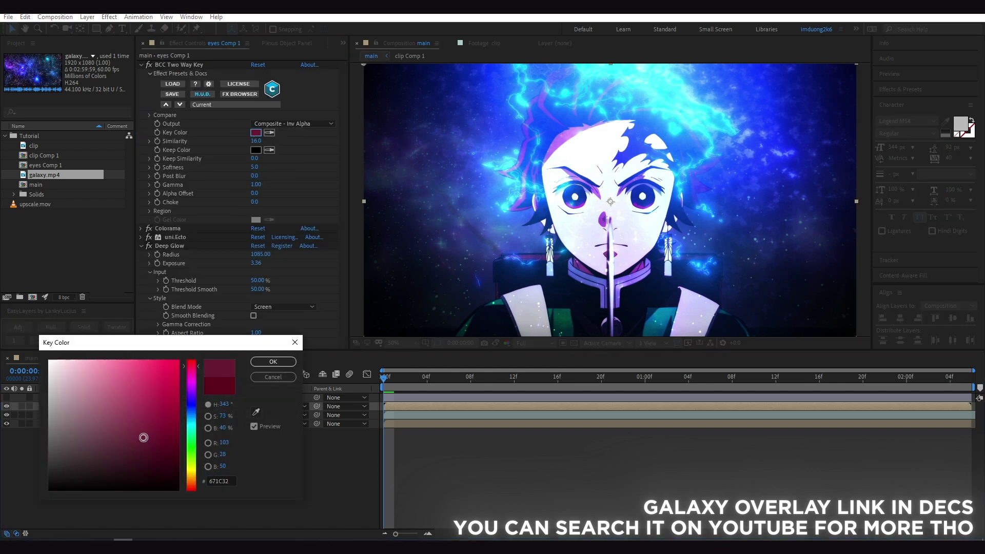
{"action": "mouse_move", "coordinate": [144, 438]}
{"action": "left_mouse_down"}
{"action": "mouse_move", "coordinate": [168, 422]}
{"action": "mouse_move", "coordinate": [165, 457]}
{"action": "mouse_move", "coordinate": [159, 445]}
{"action": "left_mouse_up"}
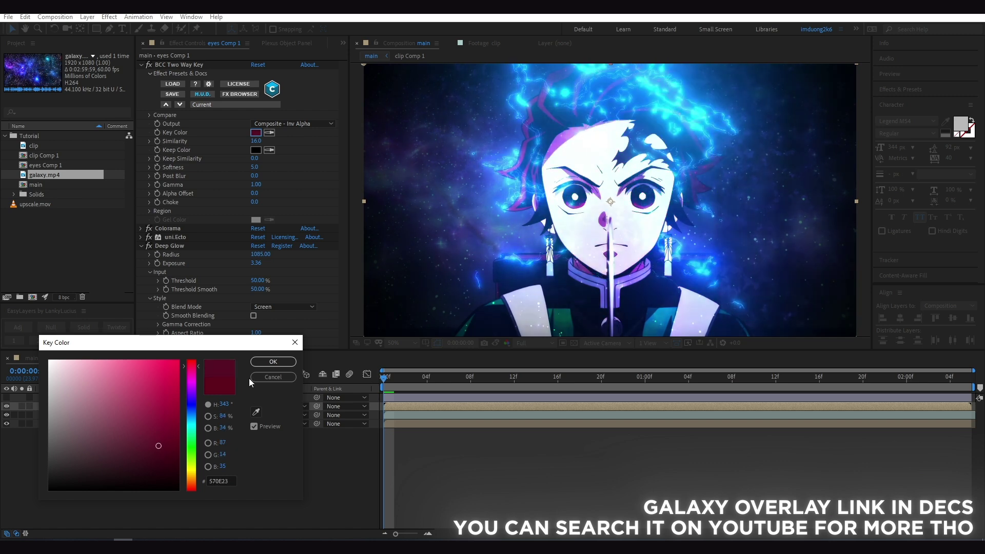
{"action": "left_click", "coordinate": [273, 362]}
Set key Similarity to 12.0, show Deep Glow (Exposure 5.44), and enable the 4k quality layer
{"action": "scroll", "coordinate": [247, 189], "scroll_direction": "down", "scroll_amount": 1}
{"action": "scroll", "coordinate": [248, 189], "scroll_direction": "down", "scroll_amount": 1}
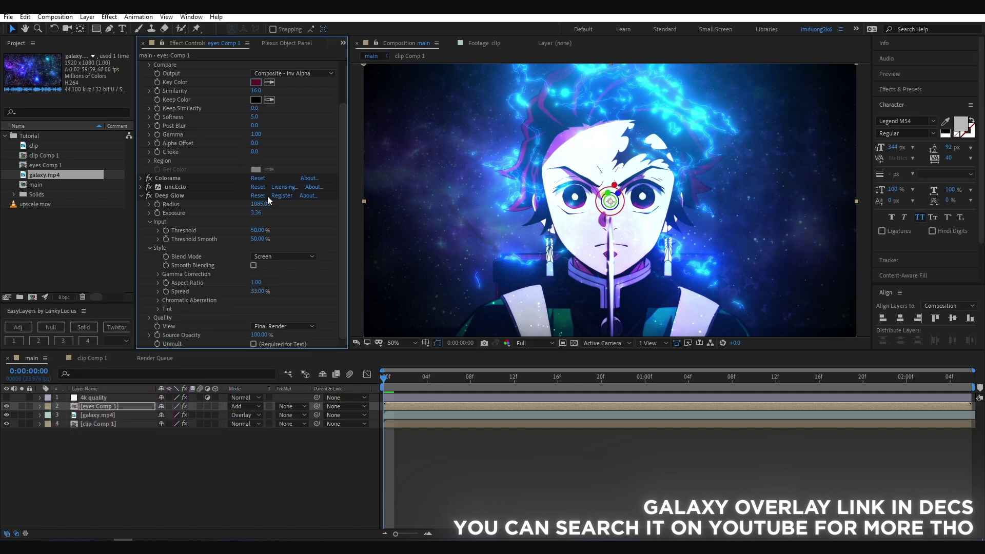
{"action": "left_click", "coordinate": [141, 196]}
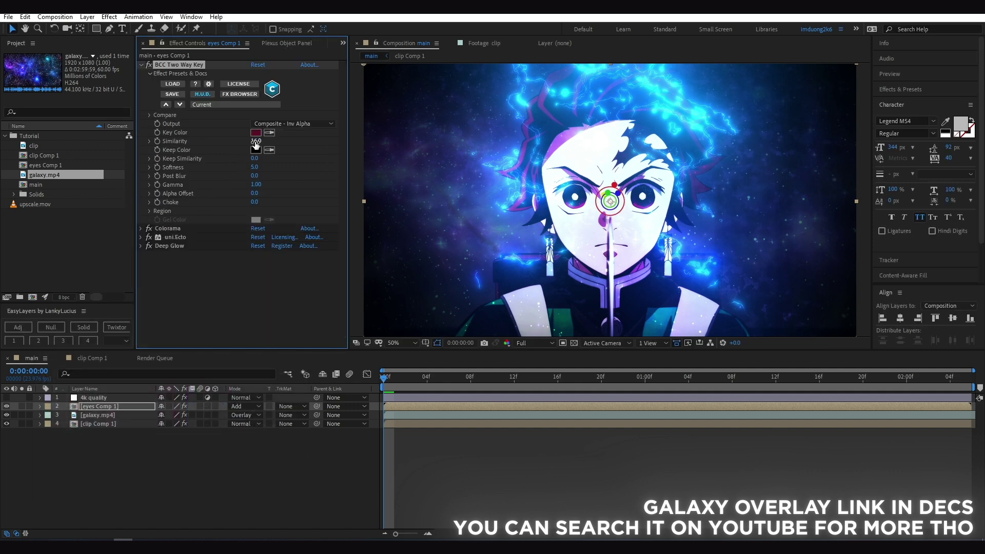
{"action": "left_click_drag", "start_coordinate": [256, 141], "coordinate": [297, 137]}
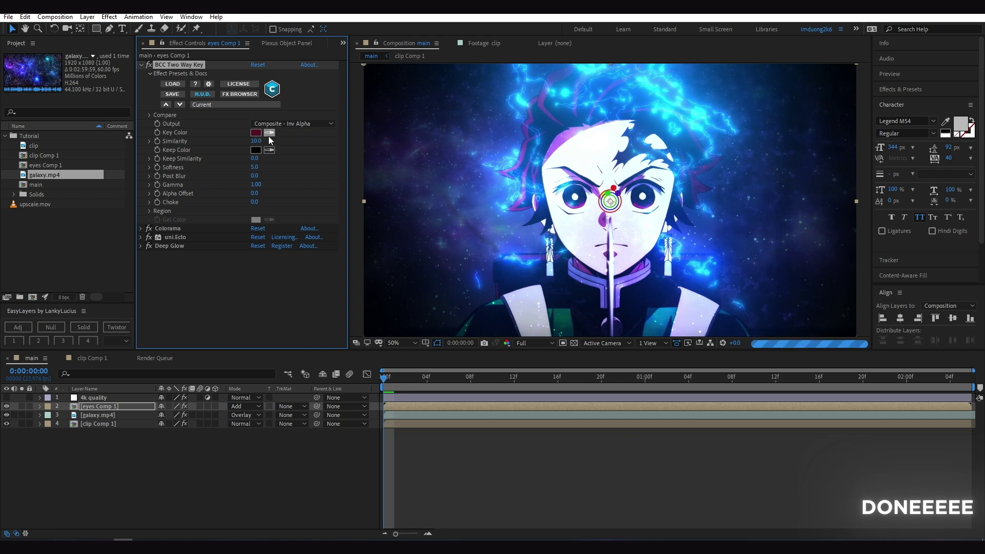
{"action": "left_click", "coordinate": [256, 141]}
{"action": "type", "text": "12"}
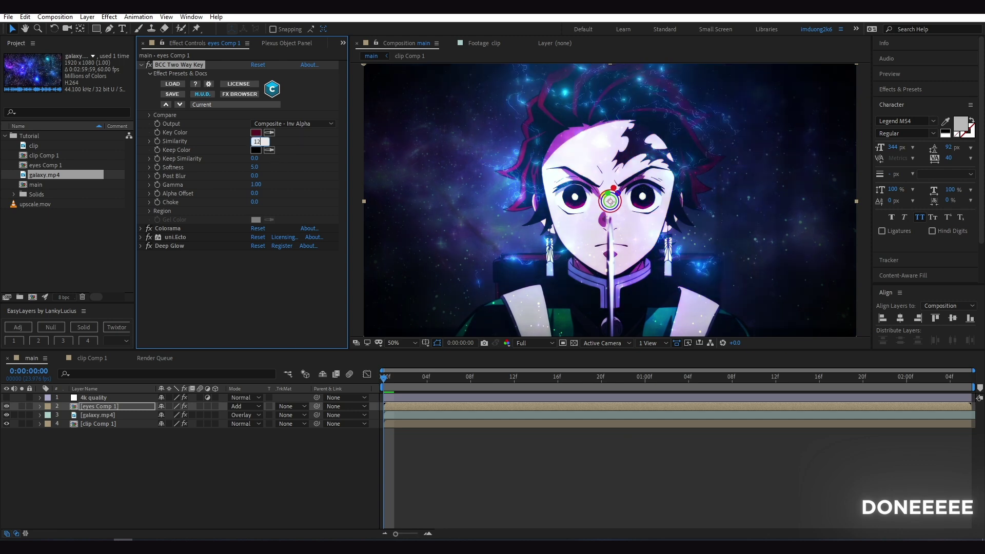
{"action": "key", "text": "Return"}
{"action": "left_click", "coordinate": [141, 246]}
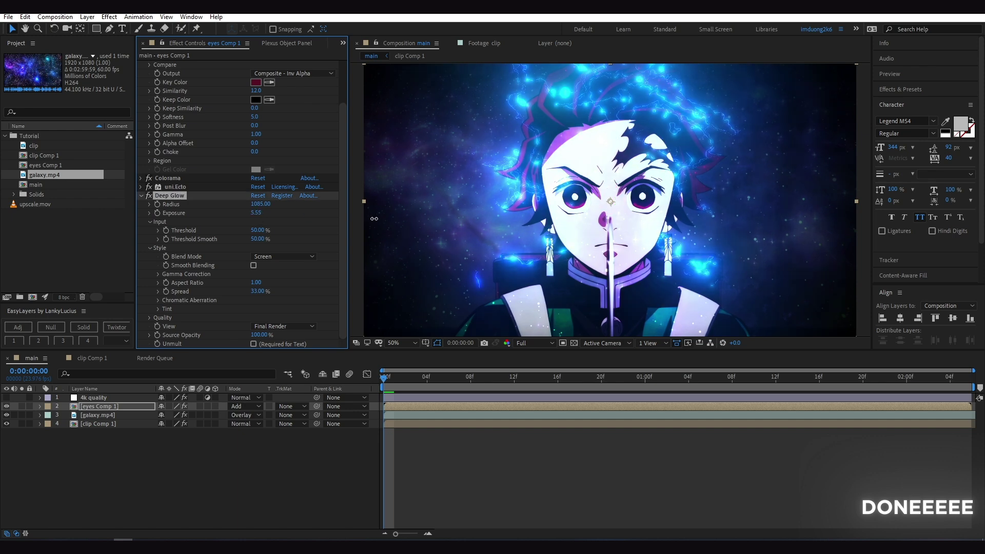
{"action": "left_click", "coordinate": [221, 481]}
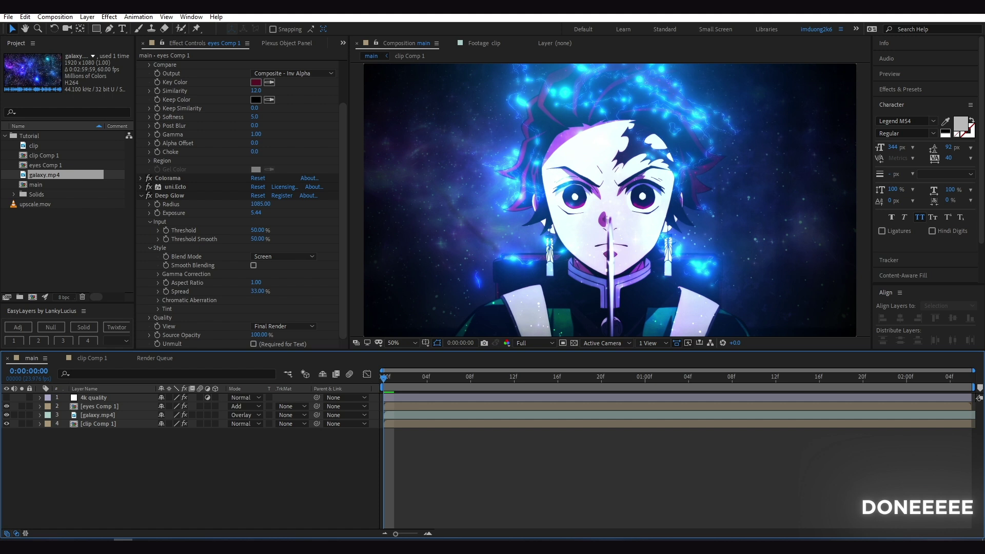
{"action": "left_click", "coordinate": [6, 398]}
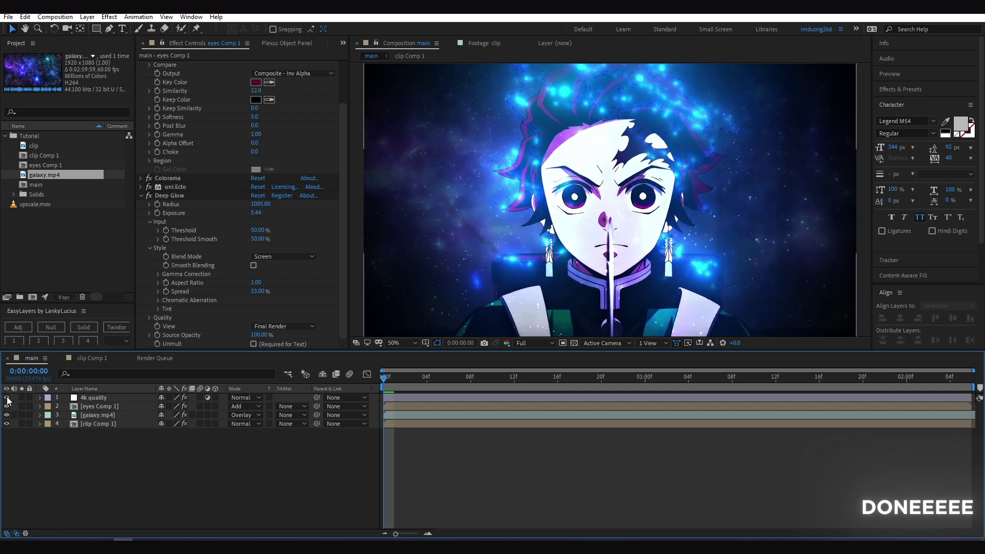
Delete the Plus net effect from the 4k quality layer, keeping Motion Tile, Accentuation and Instant 4K
{"action": "left_click", "coordinate": [94, 398]}
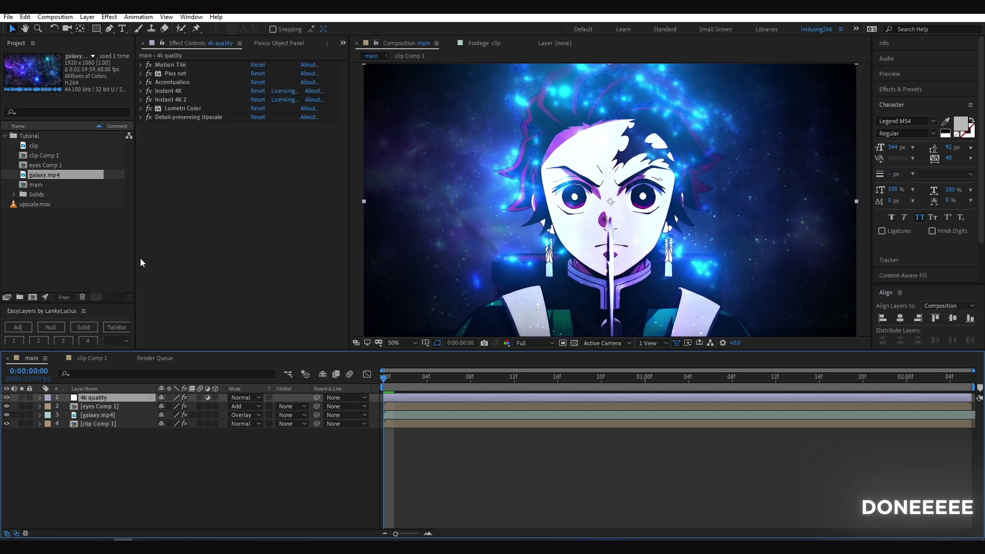
{"action": "left_click", "coordinate": [145, 72]}
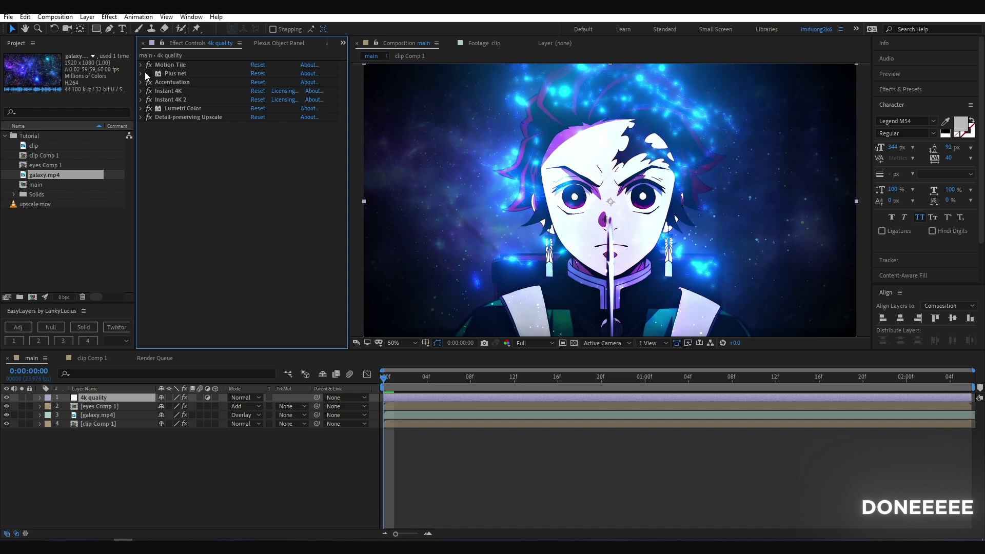
{"action": "left_click", "coordinate": [167, 76]}
{"action": "key", "text": "Delete"}
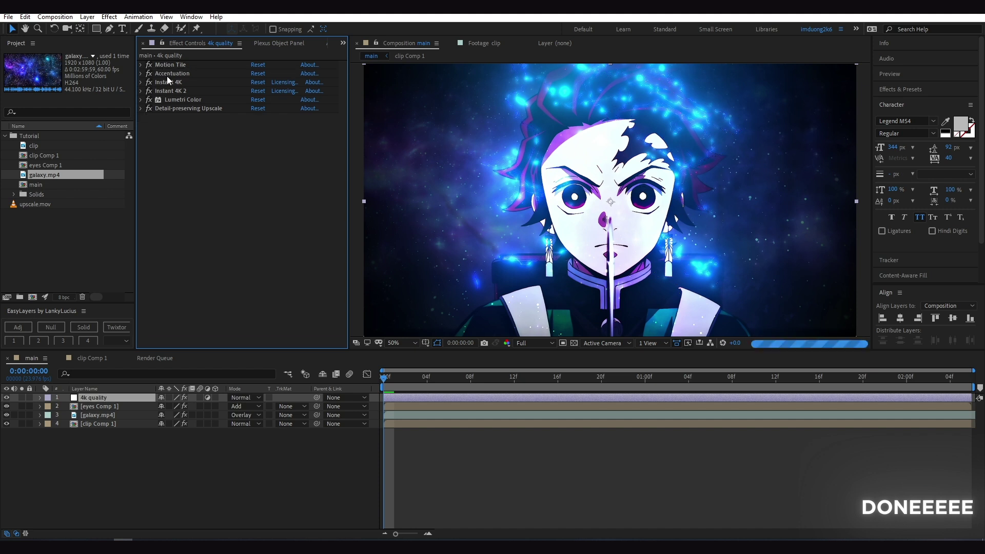
{"action": "left_click", "coordinate": [608, 494]}
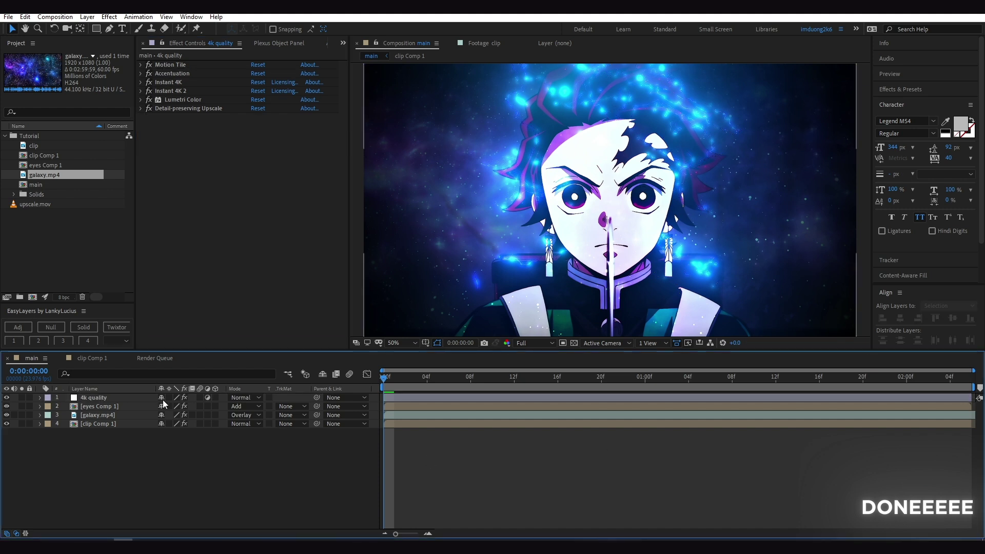
Solo eyes Comp 1 and set uni.Ecto's Outer Color to a bright, fully saturated blue
{"action": "left_click", "coordinate": [111, 407]}
{"action": "left_click", "coordinate": [21, 406]}
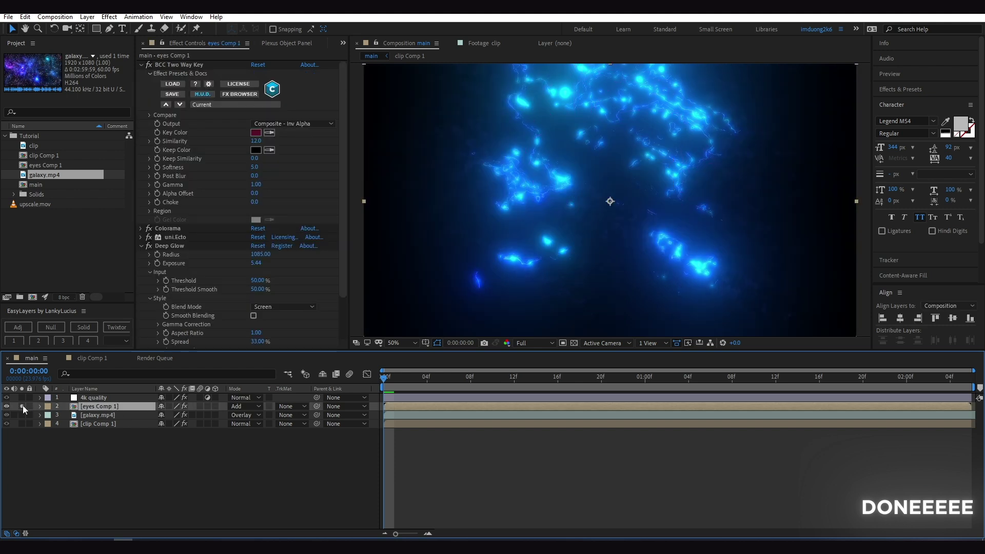
{"action": "left_click", "coordinate": [141, 237]}
{"action": "left_click", "coordinate": [255, 197]}
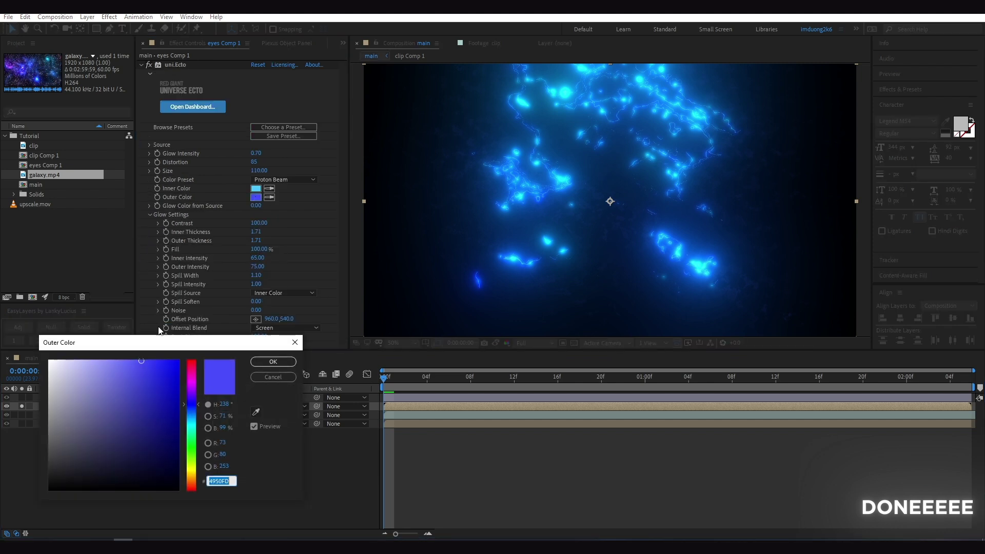
{"action": "left_click_drag", "start_coordinate": [133, 375], "coordinate": [143, 361]}
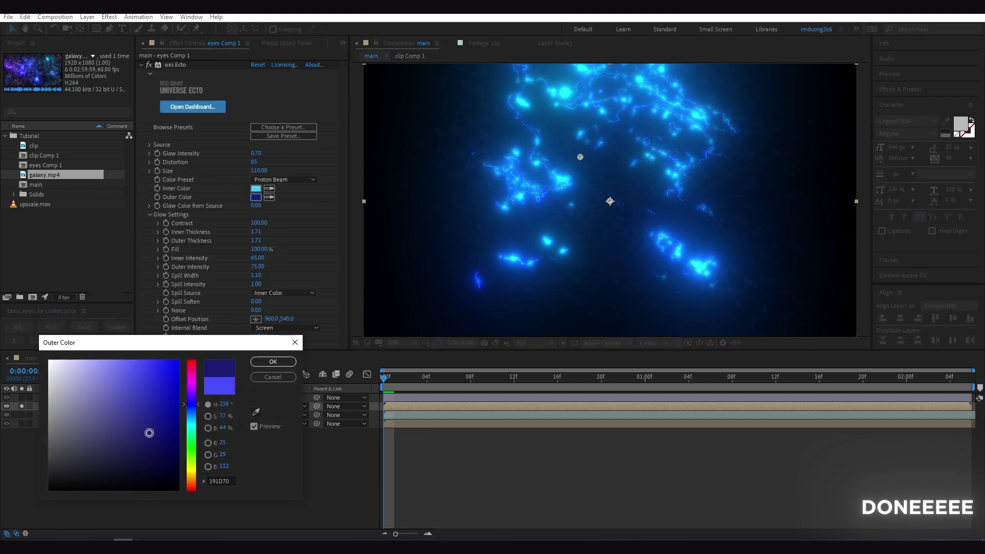
{"action": "mouse_move", "coordinate": [187, 409]}
{"action": "left_mouse_down"}
{"action": "mouse_move", "coordinate": [191, 480]}
{"action": "mouse_move", "coordinate": [190, 408]}
{"action": "left_mouse_up"}
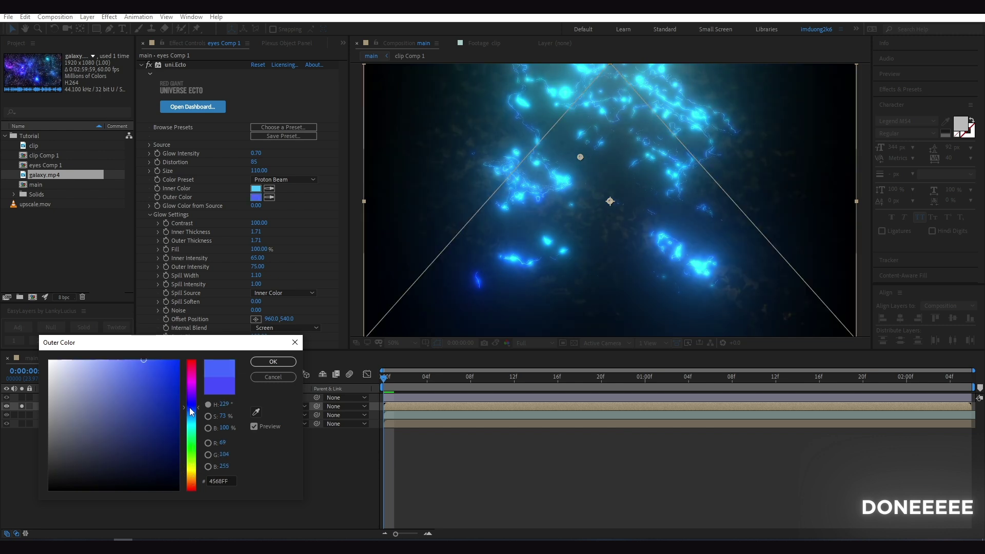
{"action": "left_click", "coordinate": [272, 362]}
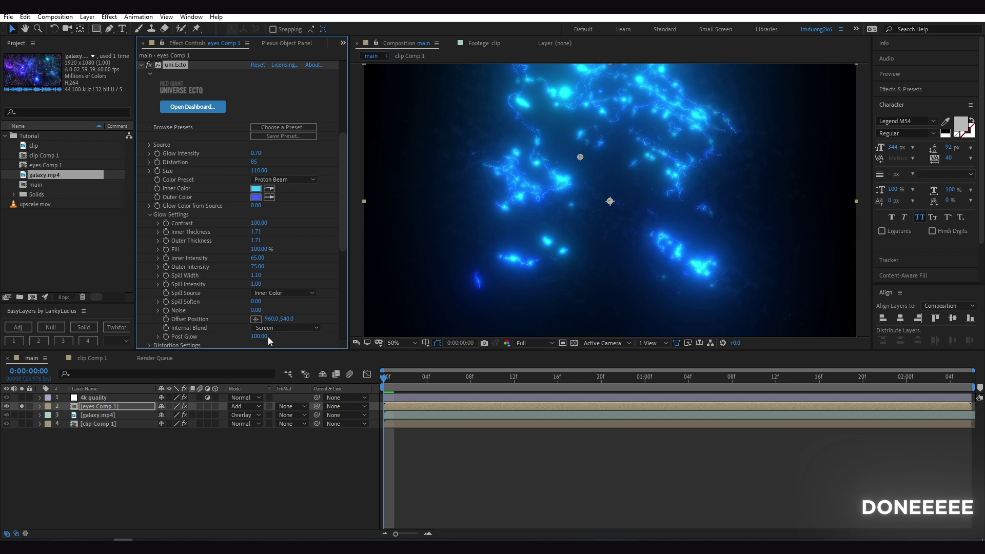
Collapse uni.Ecto and unsolo eyes Comp 1 to show the full composite
{"action": "left_click", "coordinate": [142, 66]}
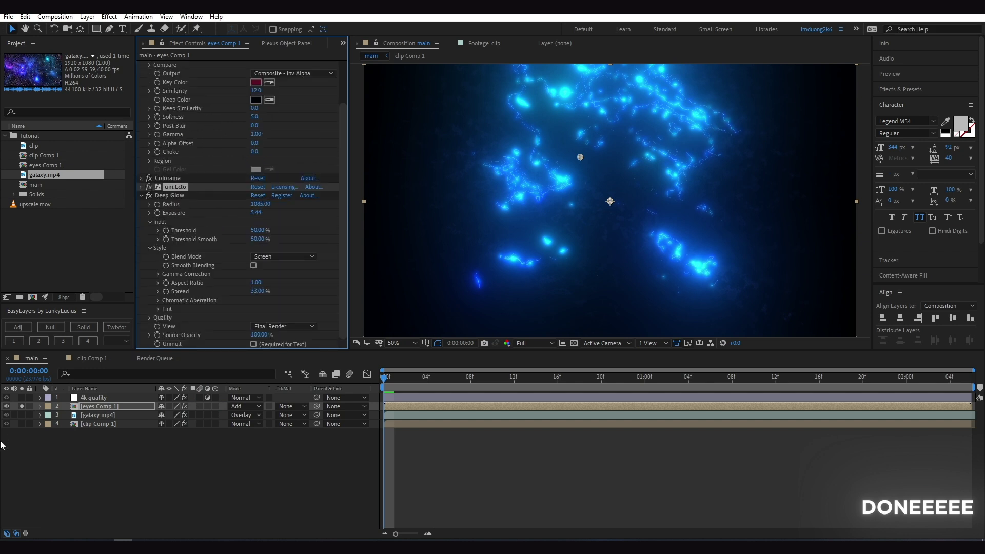
{"action": "left_click", "coordinate": [20, 405]}
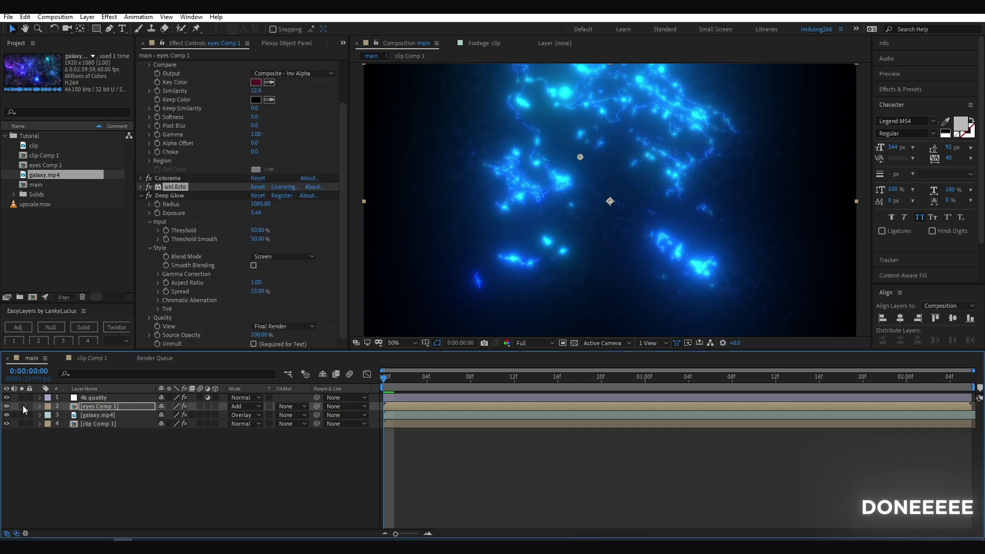
{"action": "left_click", "coordinate": [544, 515]}
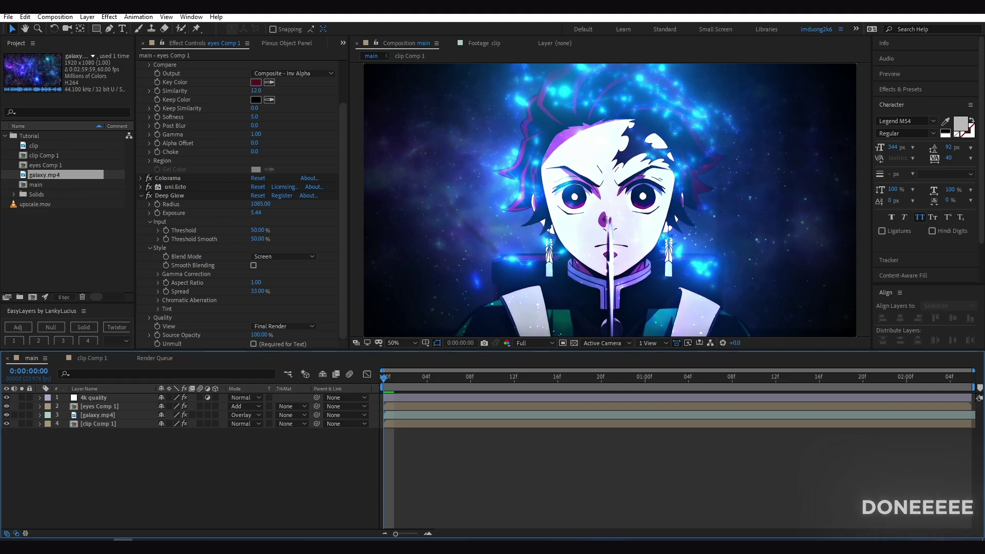